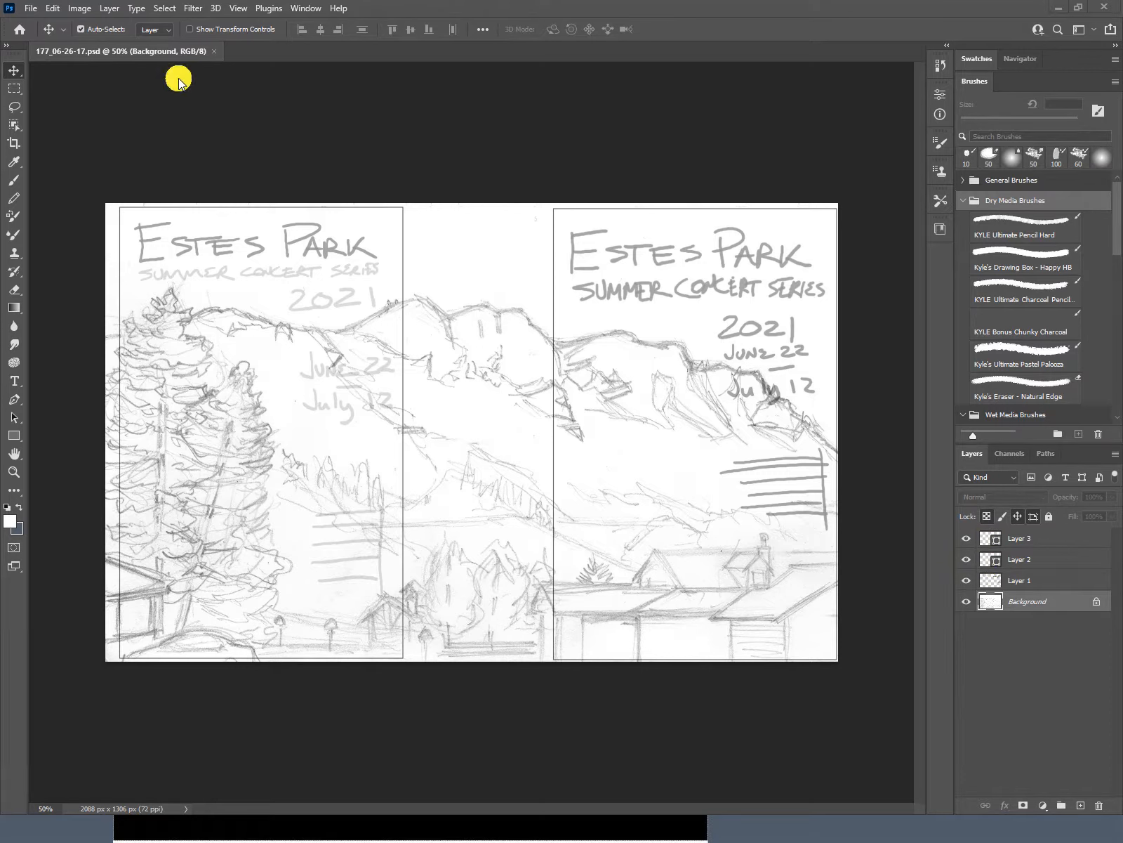
Close the sketch document 177_06-26-17.psd in Photoshop and switch to Illustrator with a2blocking.ai open
{"action": "left_click", "coordinate": [212, 53]}
{"action": "key", "text": "super+Tab"}
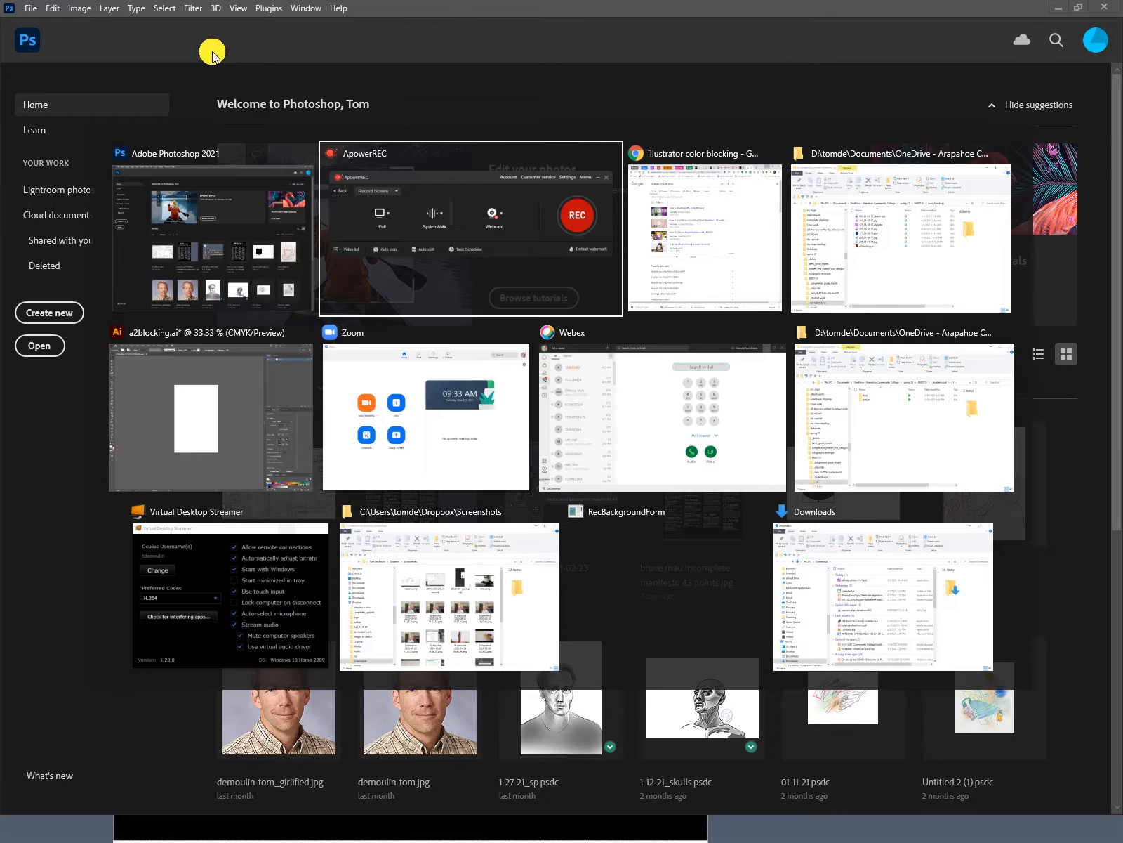
{"action": "key", "text": "Right"}
{"action": "key", "text": "Right"}
{"action": "key", "text": "Right"}
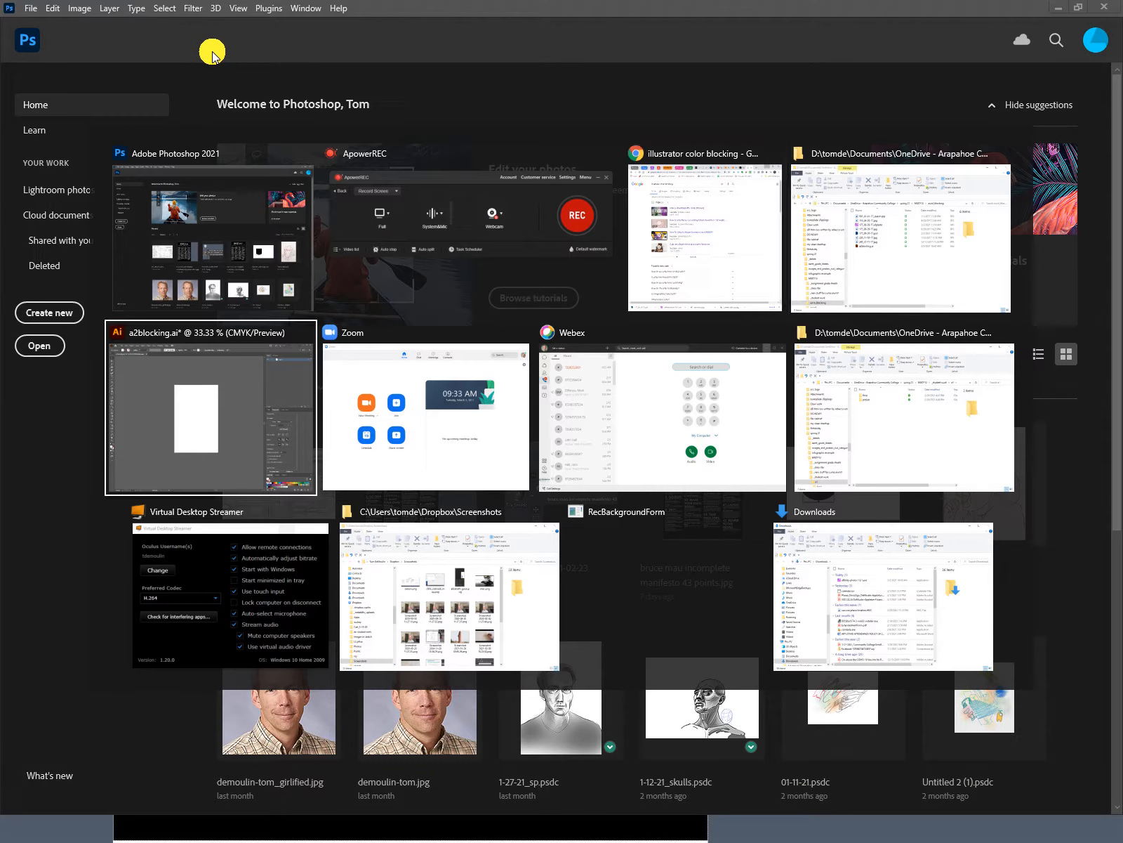
{"action": "key", "text": "Return"}
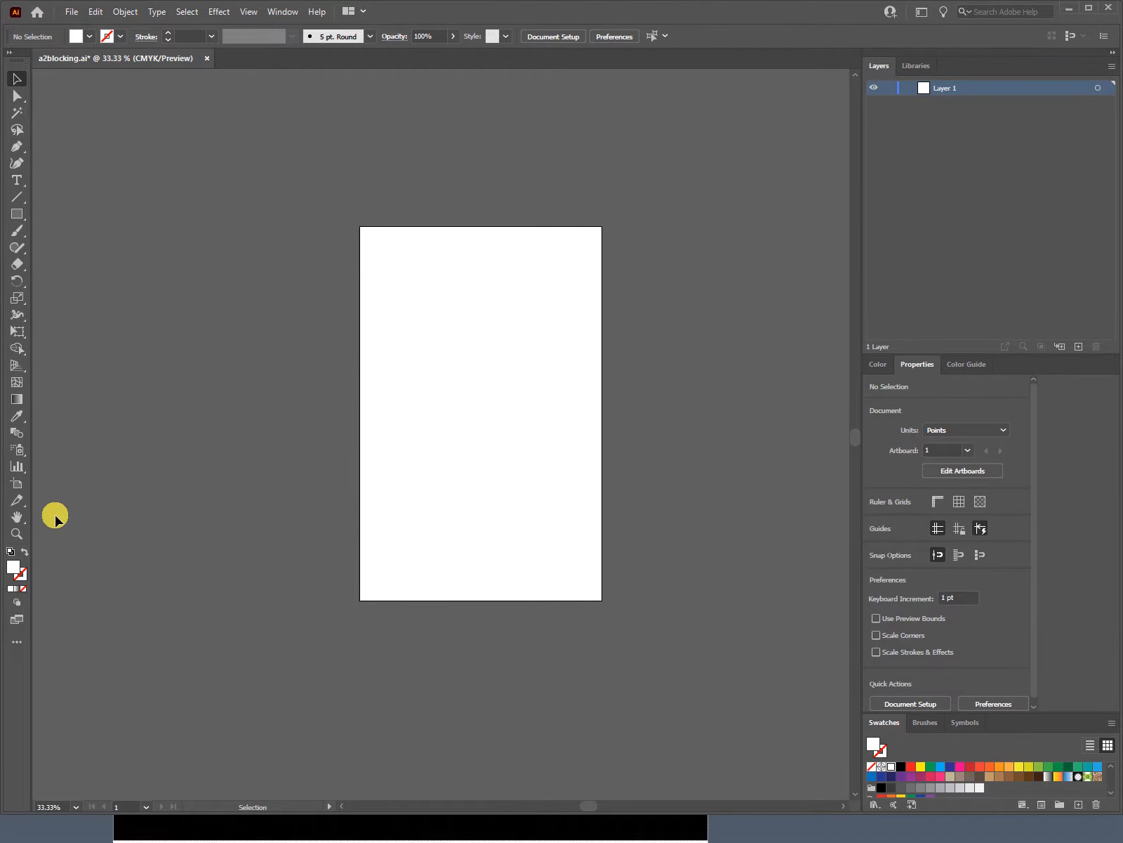
Bring up the artboard's size settings, show the rulers and set the document units to inches
{"action": "left_click", "coordinate": [17, 485]}
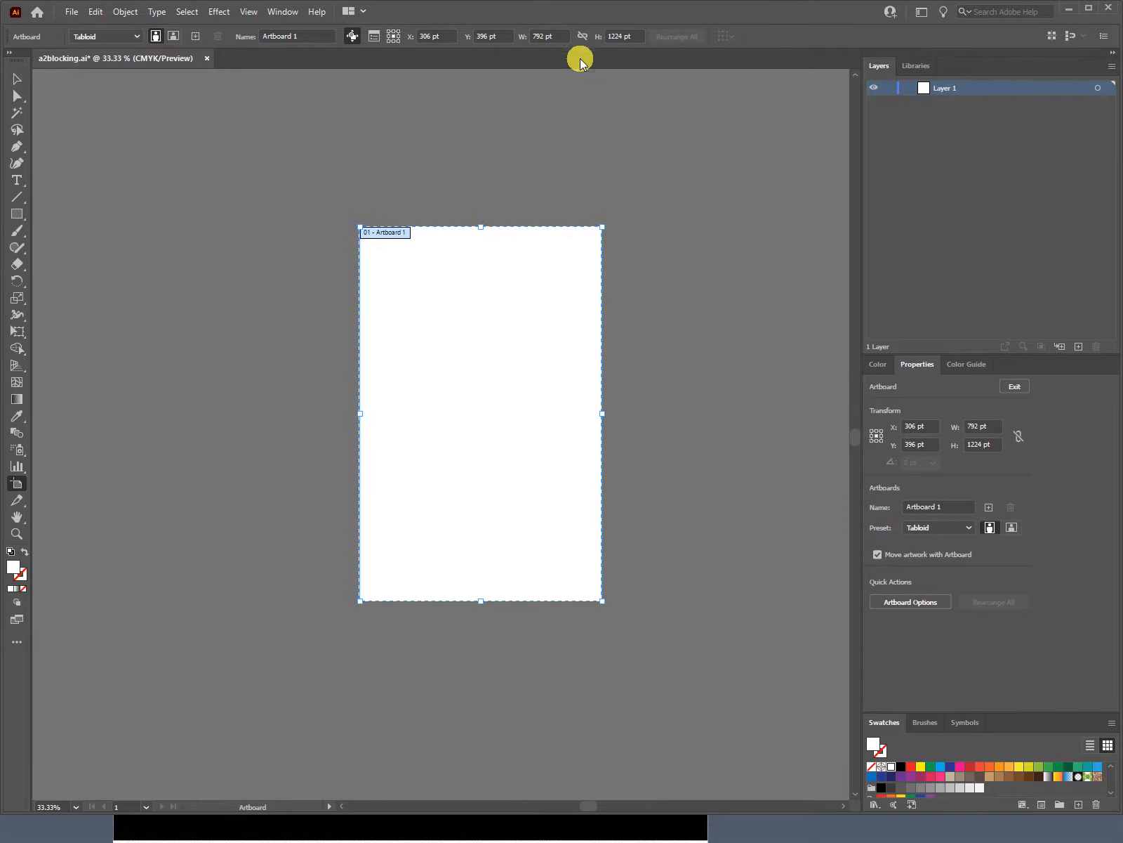
{"action": "key", "text": "ctrl"}
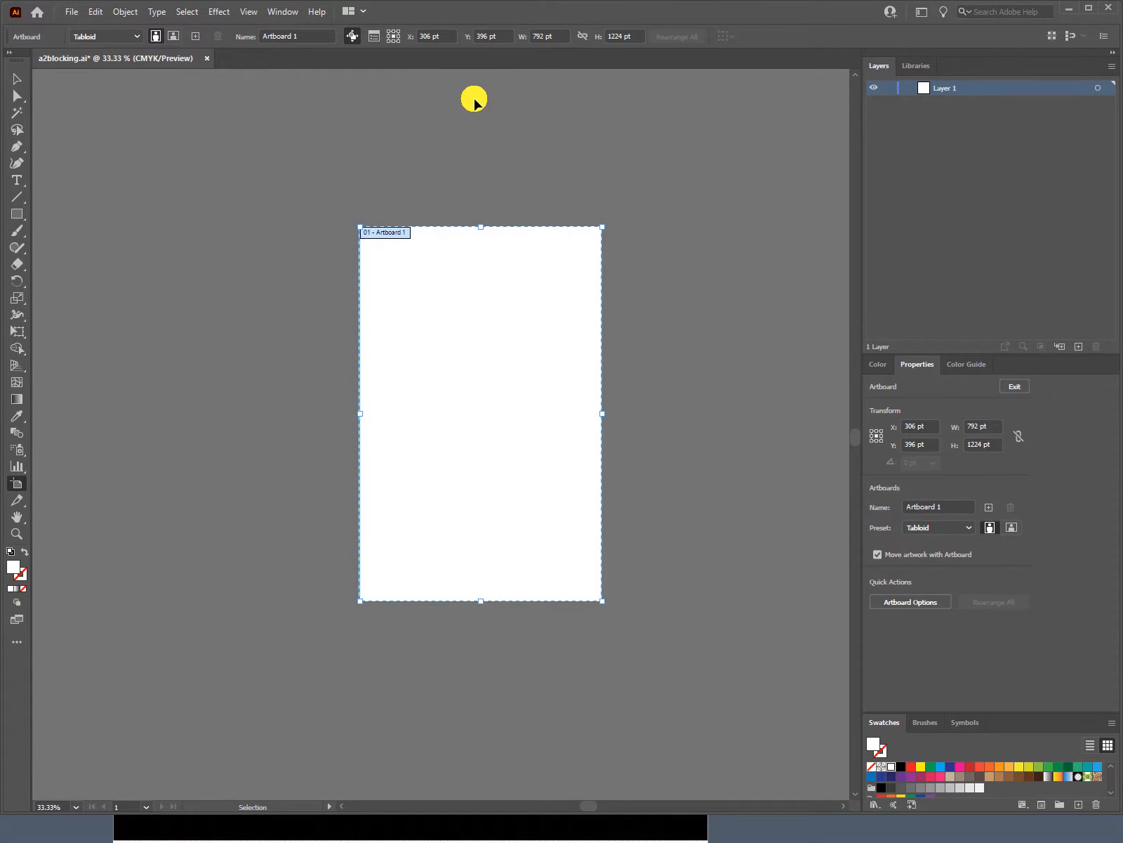
{"action": "key", "text": "ctrl+r"}
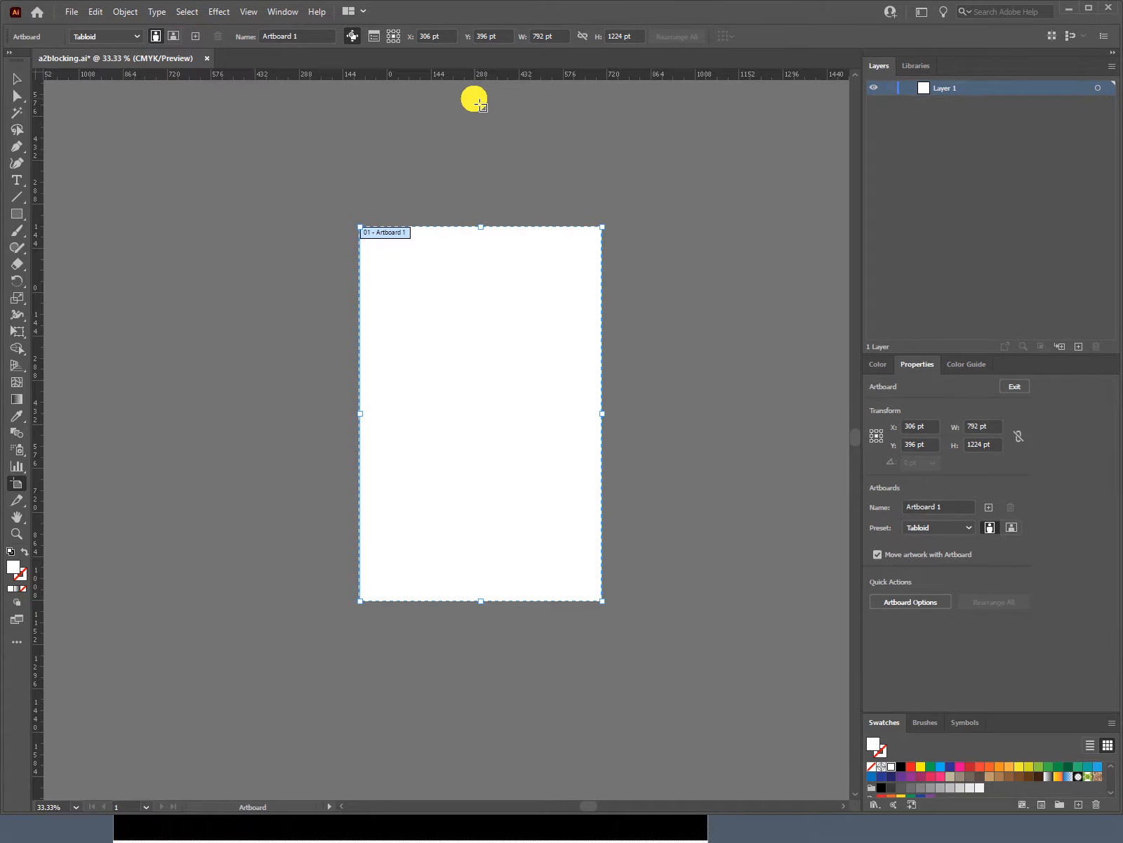
{"action": "key", "text": "ctrl"}
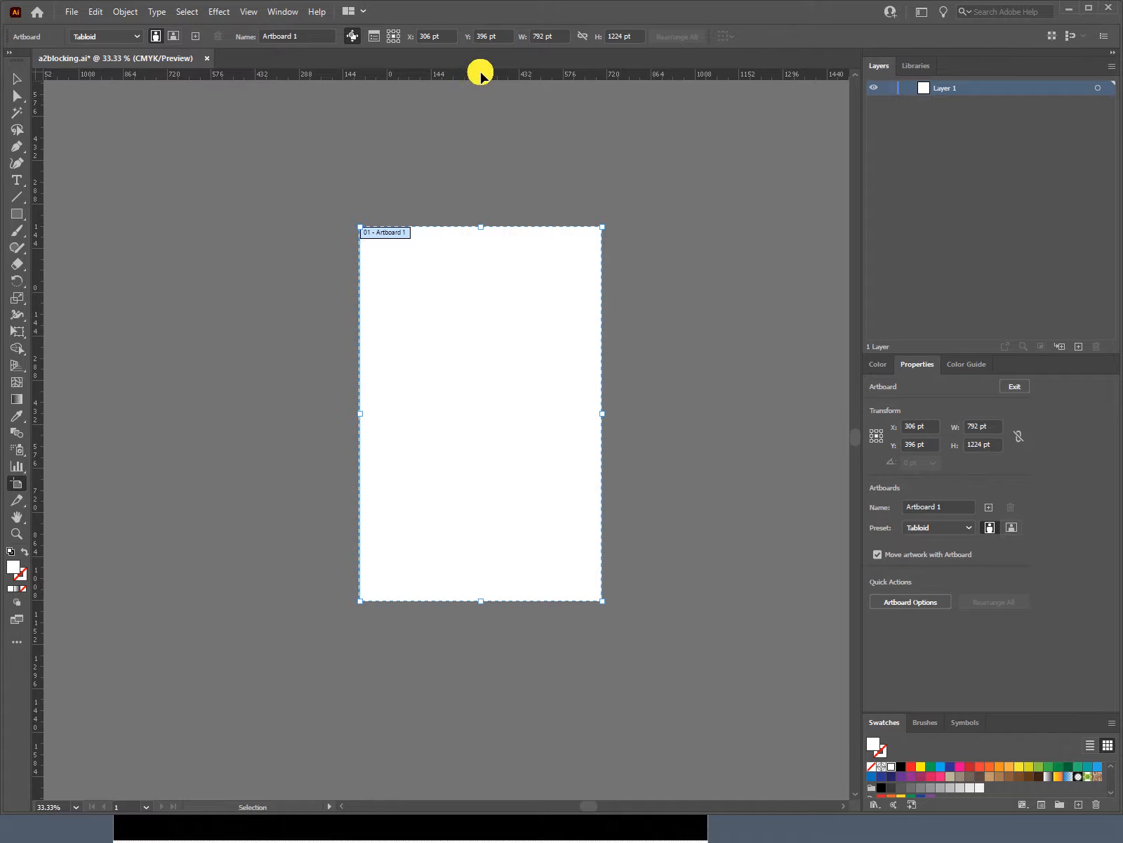
{"action": "right_click", "coordinate": [484, 74]}
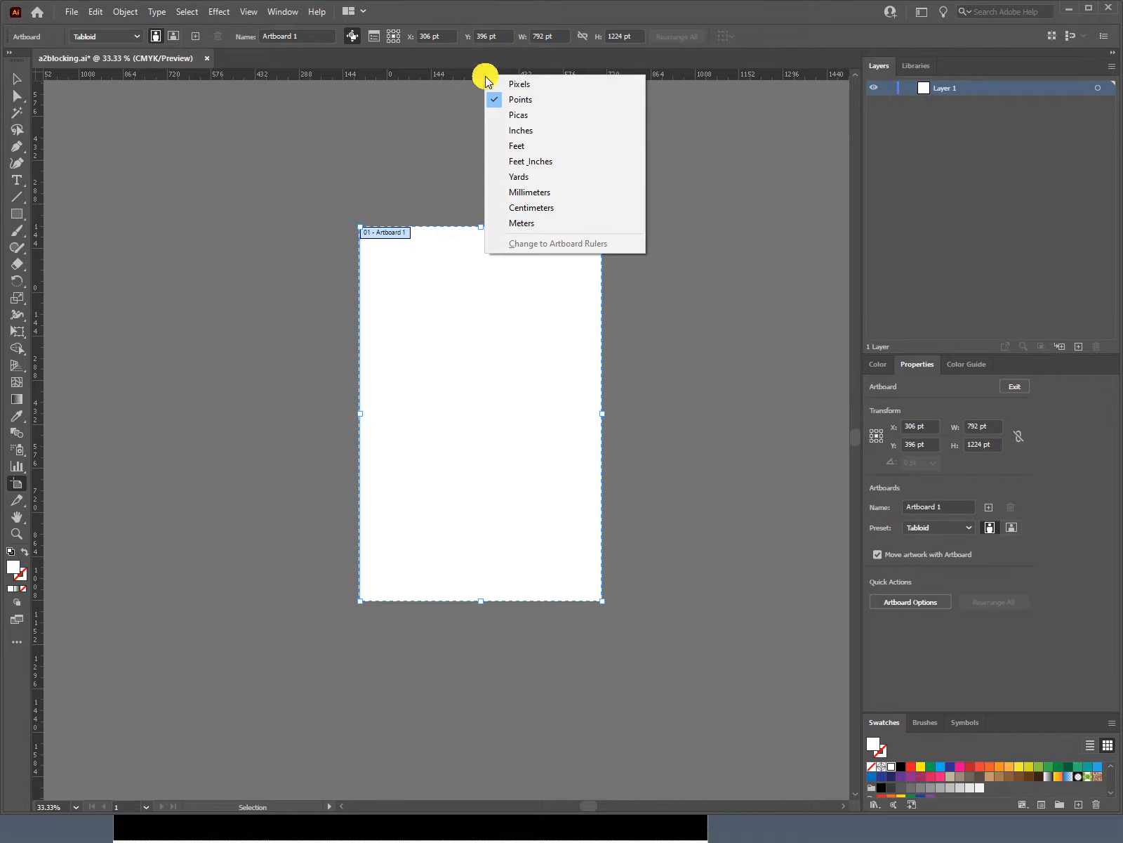
{"action": "left_click", "coordinate": [517, 130]}
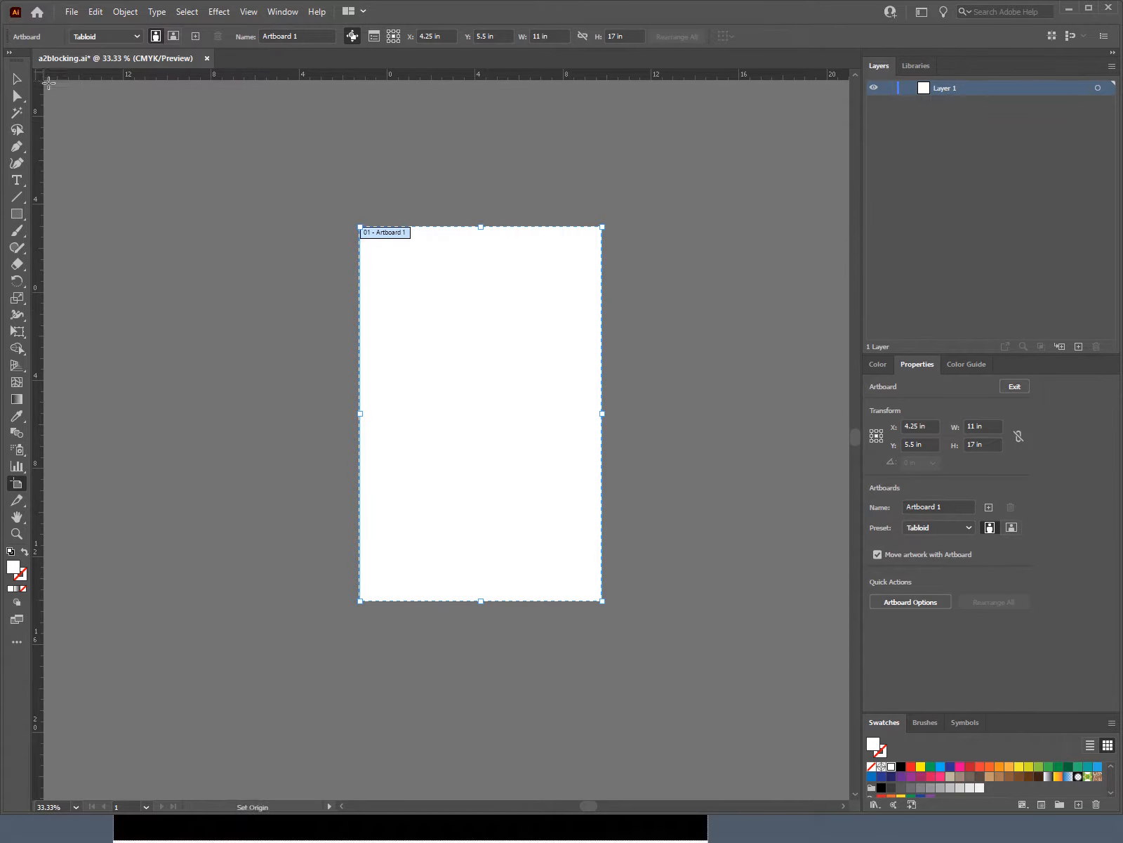
Move the ruler origin to the artboard's upper-left corner
{"action": "left_click_drag", "start_coordinate": [49, 83], "coordinate": [360, 226]}
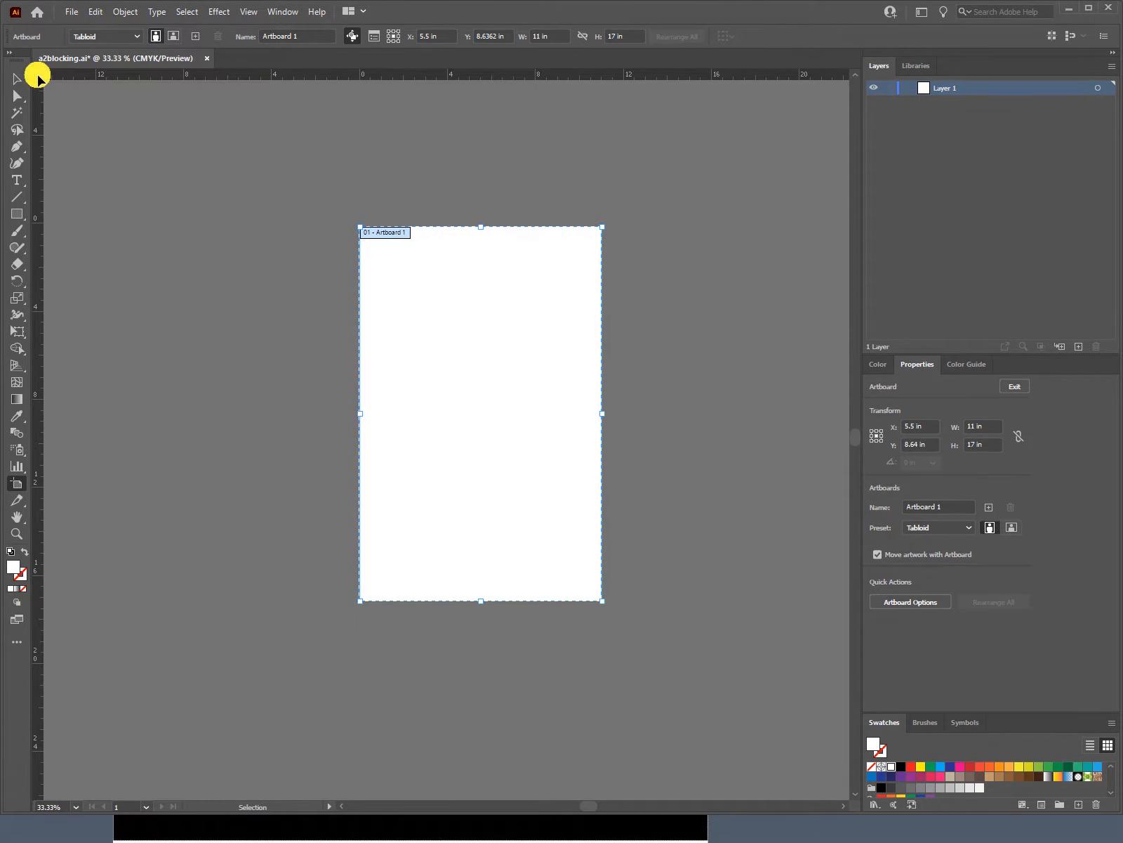
{"action": "left_click", "coordinate": [18, 78]}
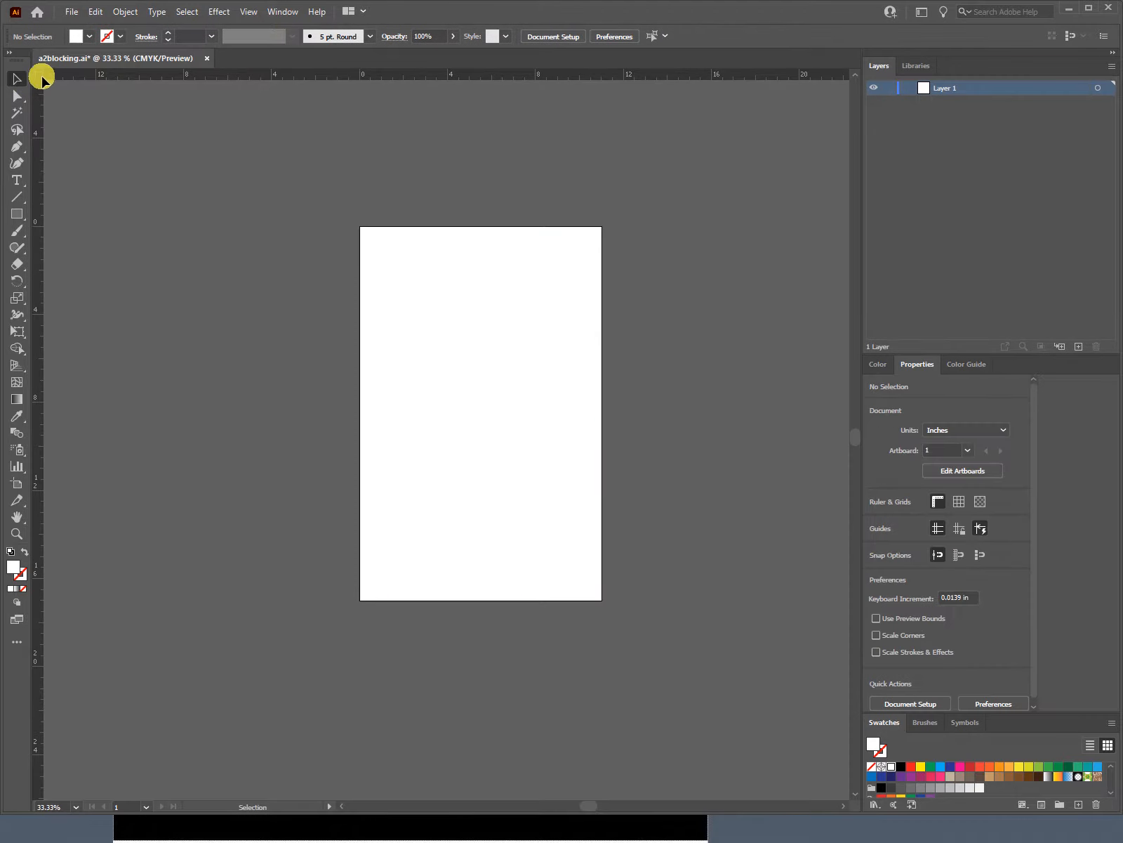
{"action": "left_click_drag", "start_coordinate": [41, 79], "coordinate": [367, 233]}
{"action": "left_click_drag", "start_coordinate": [366, 232], "coordinate": [365, 232]}
Place 177_06-26-17.psd from the asmt_blocking folder as a template, with import options shown and its layers flattened to a single image
{"action": "left_click", "coordinate": [70, 10]}
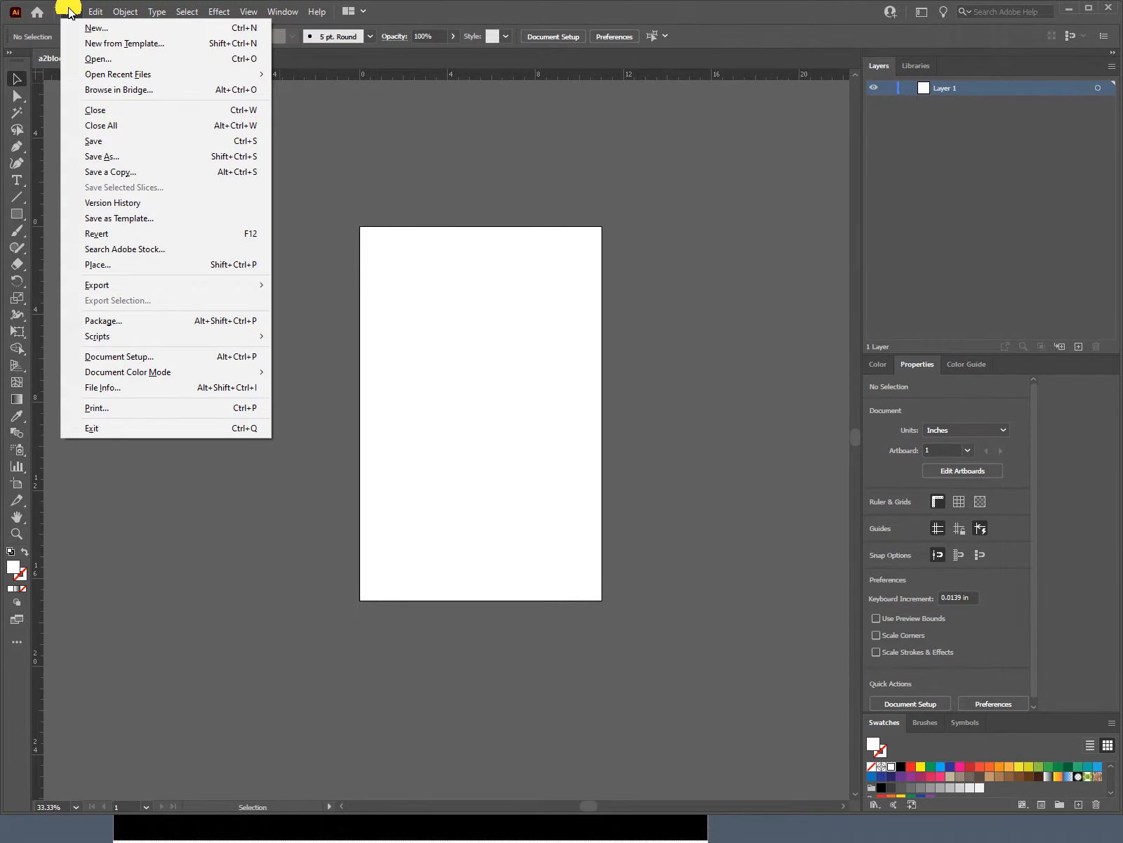
{"action": "left_click", "coordinate": [121, 264]}
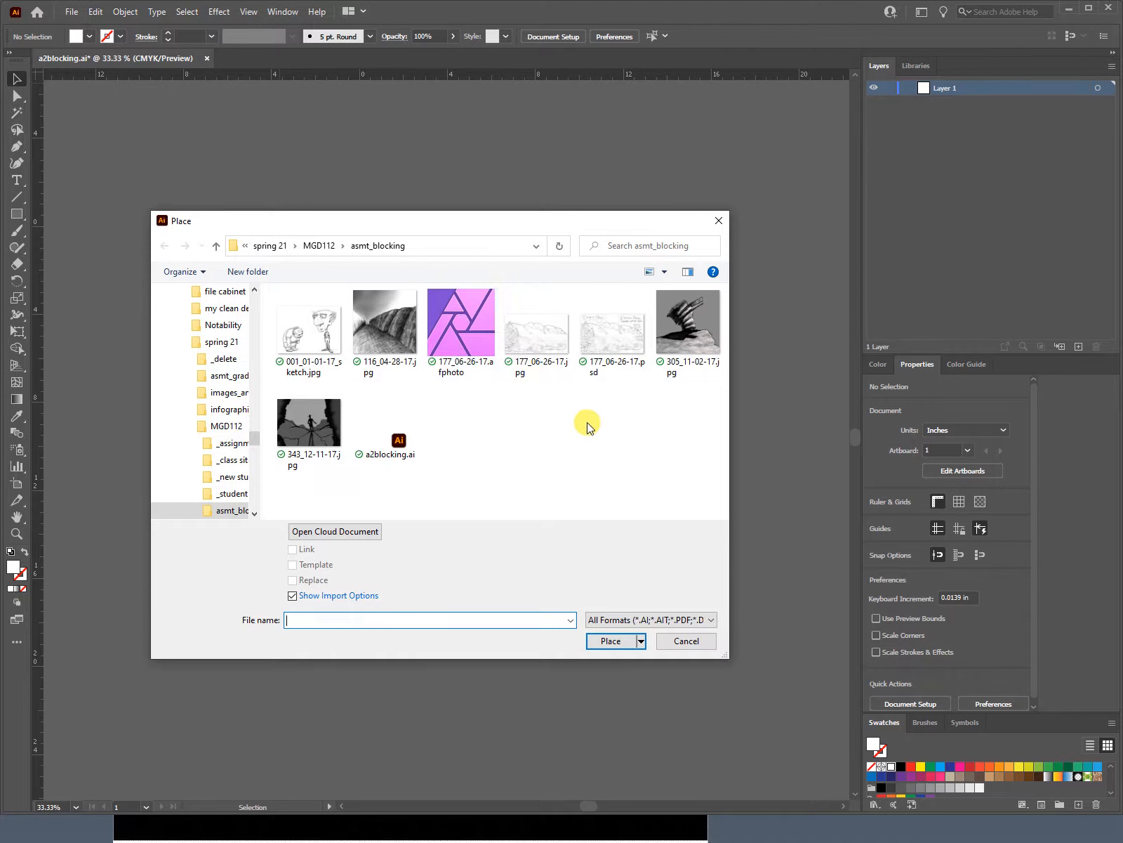
{"action": "left_click", "coordinate": [605, 349]}
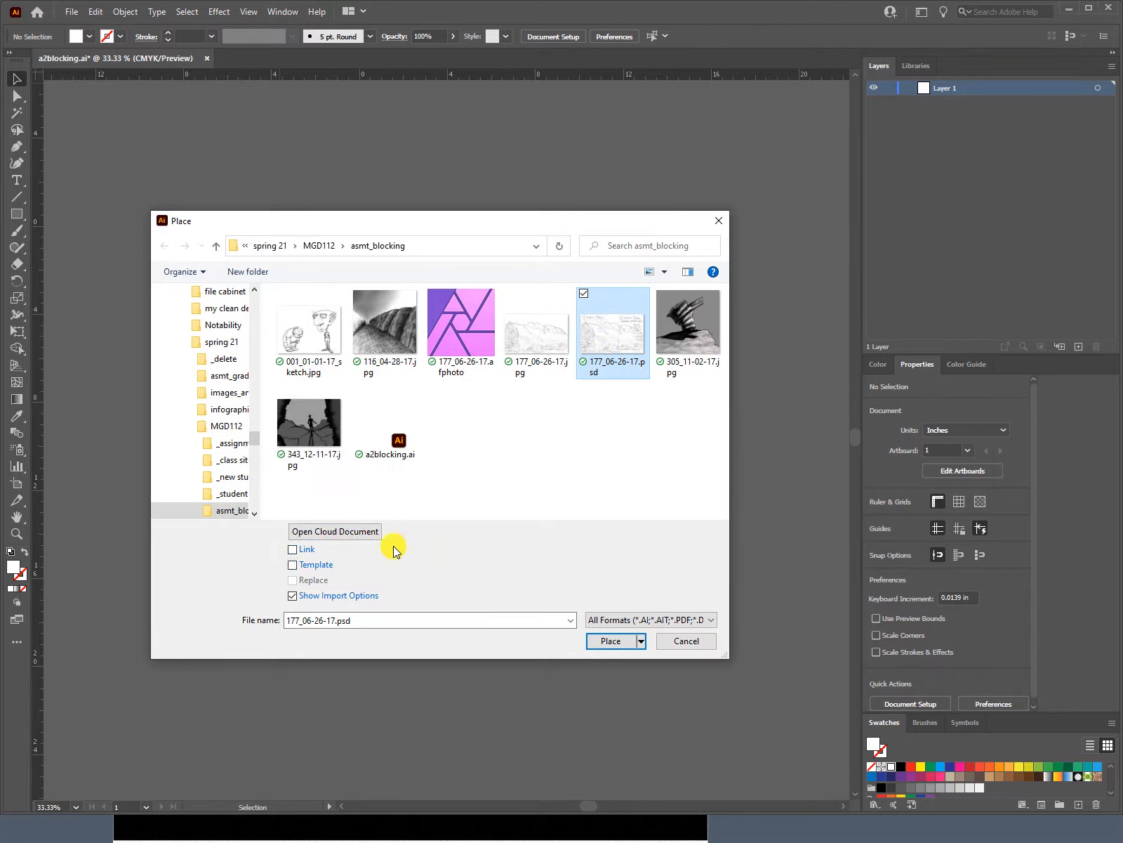
{"action": "left_click", "coordinate": [294, 566]}
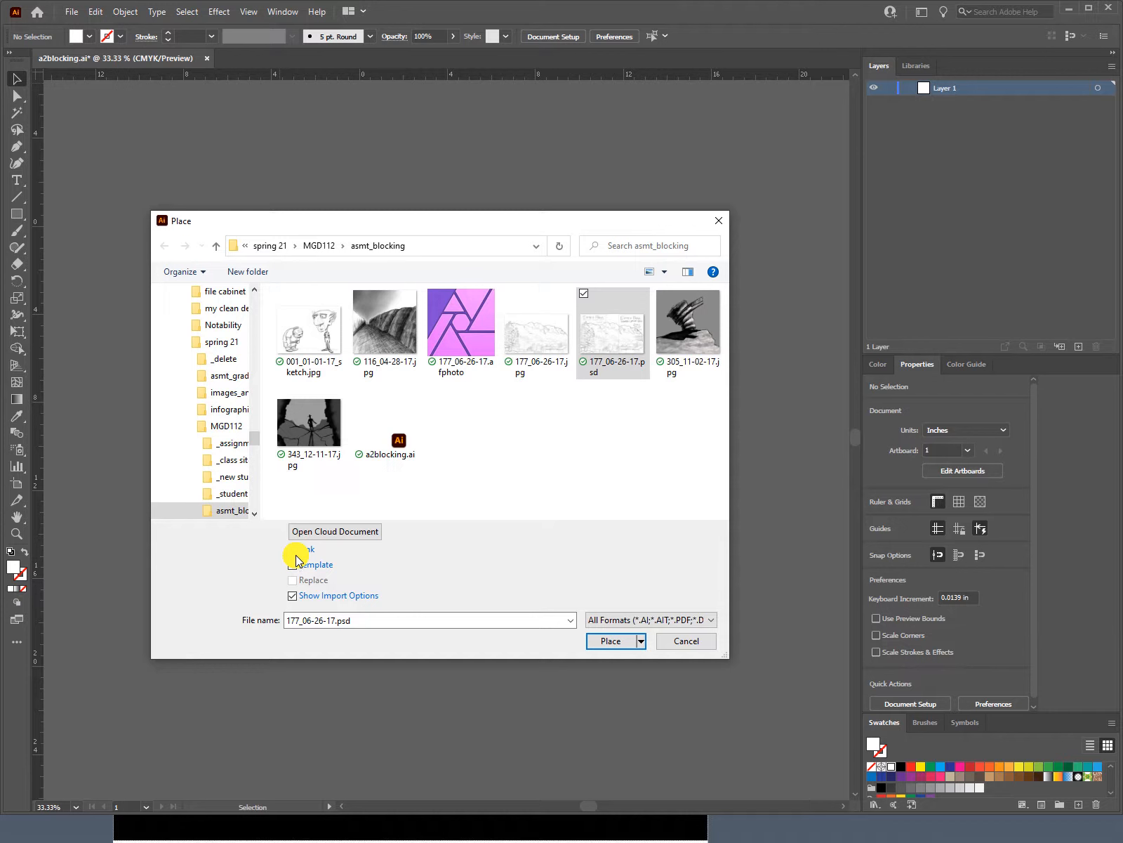
{"action": "left_click", "coordinate": [293, 564]}
{"action": "left_click", "coordinate": [602, 371]}
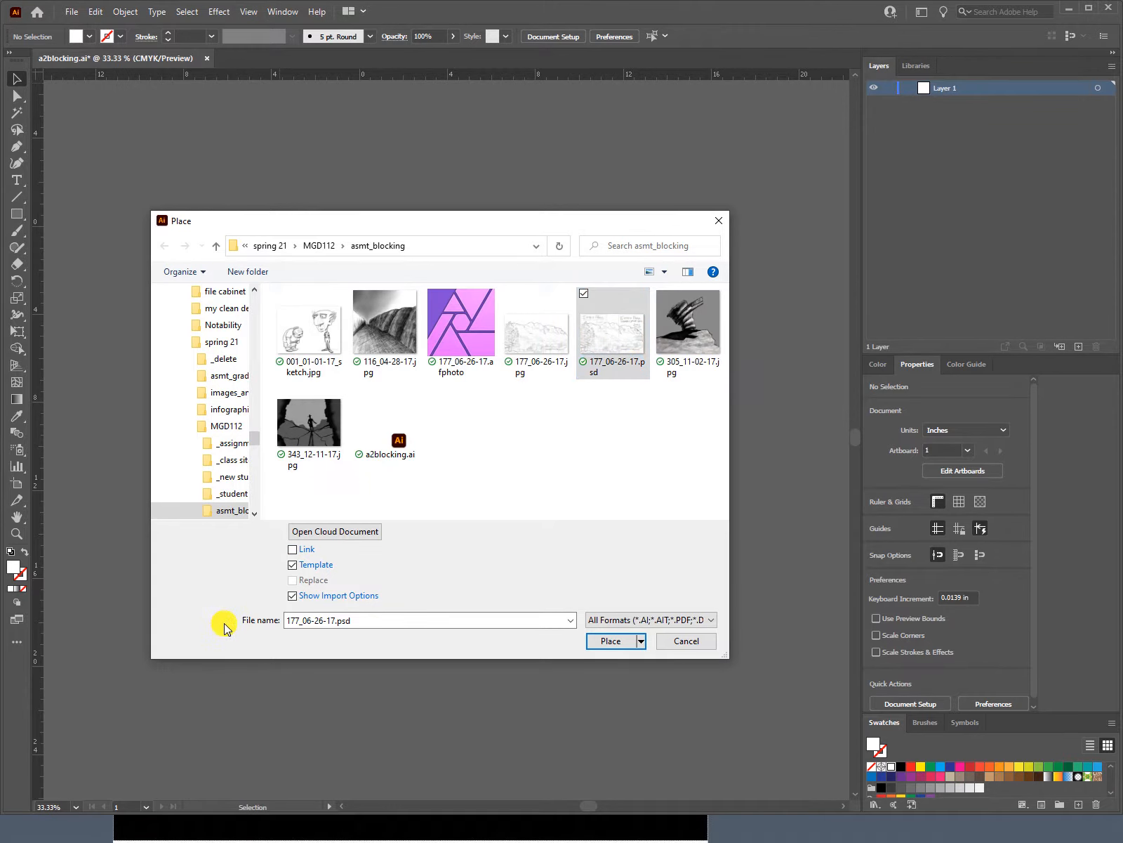
{"action": "left_click", "coordinate": [291, 566]}
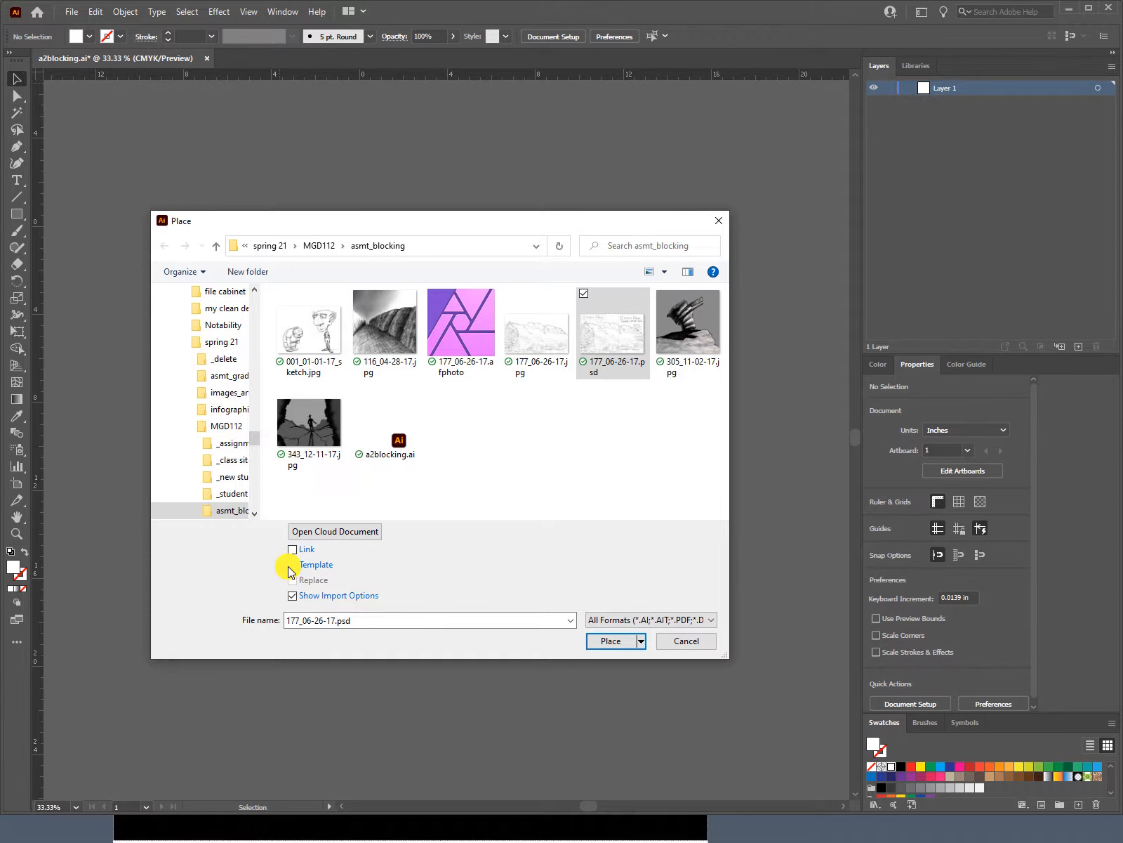
{"action": "left_click", "coordinate": [292, 597]}
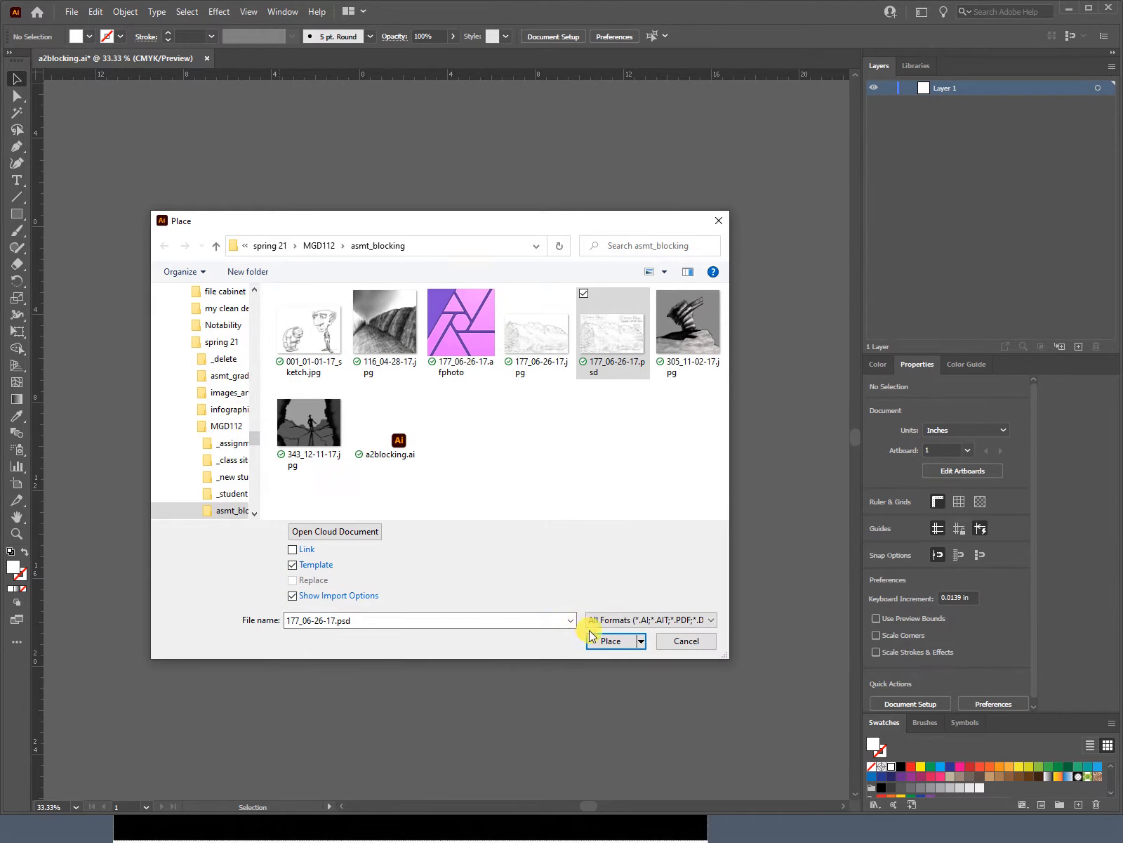
{"action": "left_click", "coordinate": [606, 642]}
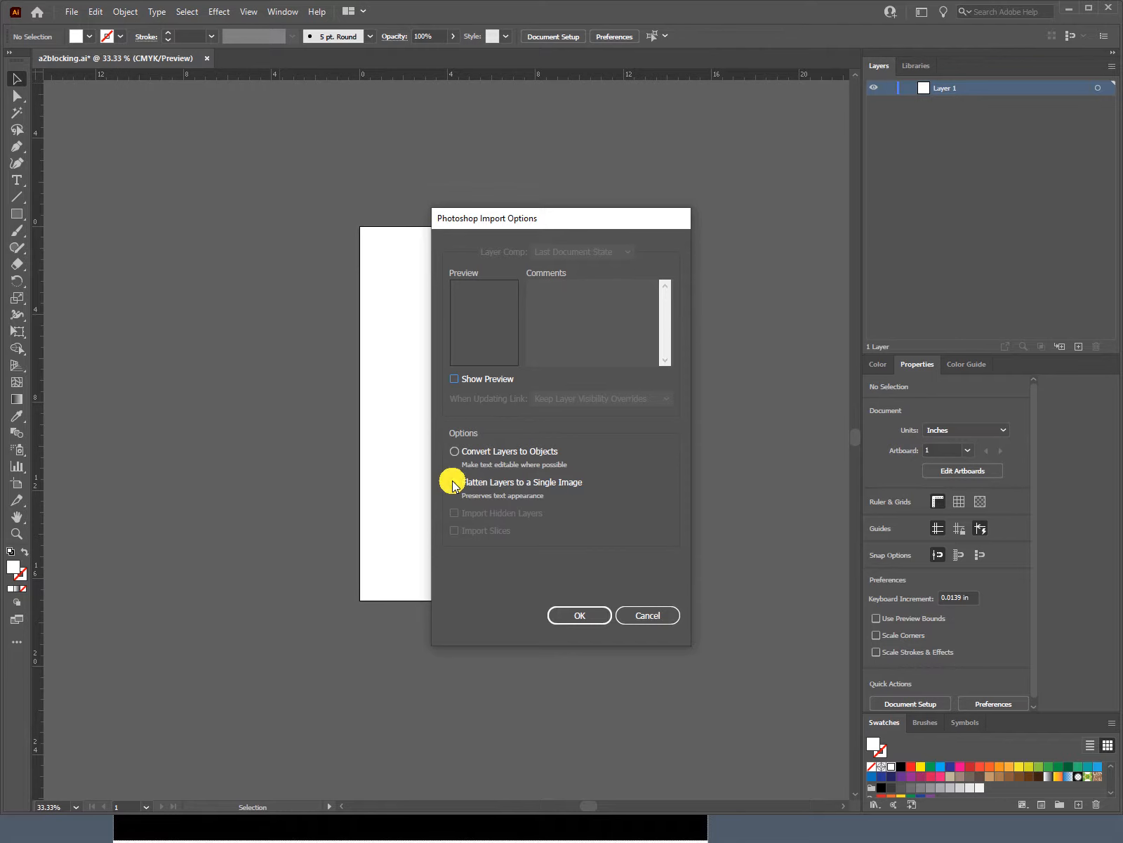
{"action": "left_click", "coordinate": [558, 614]}
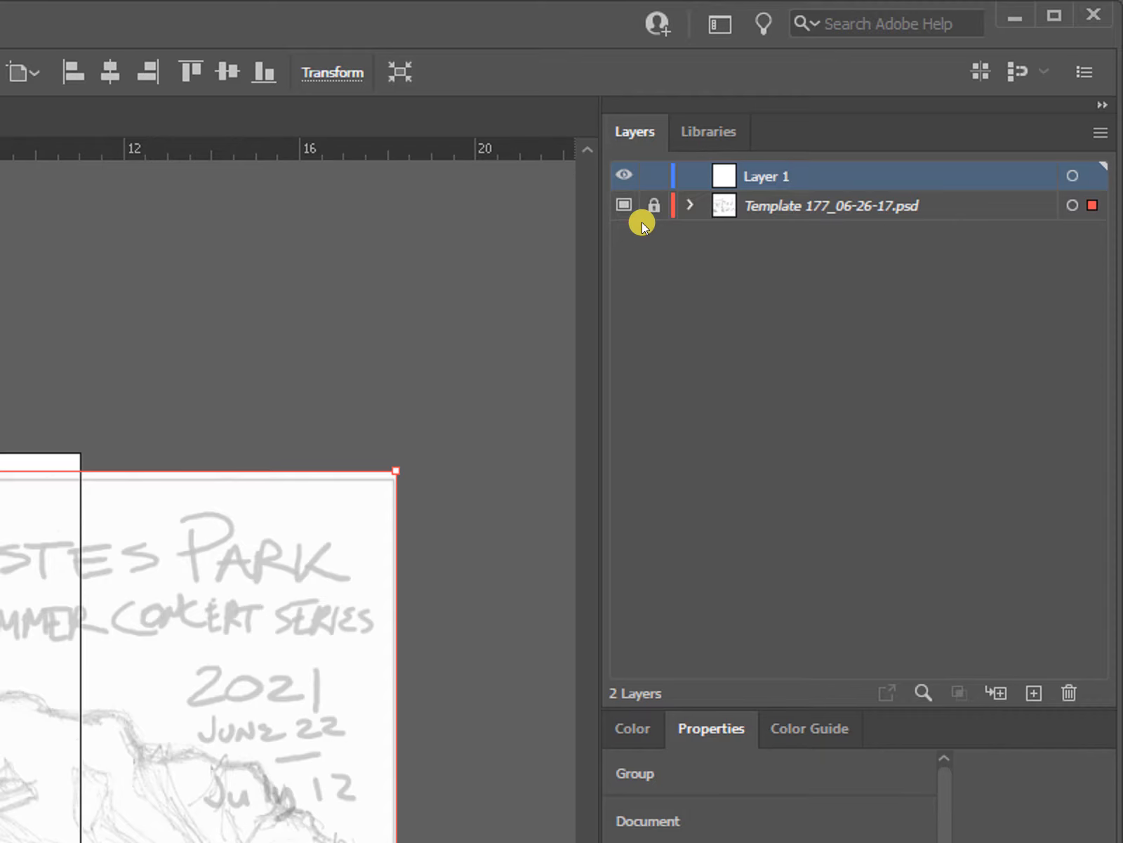
Unlock the template layer and move the sketch so its right-hand poster frame lies over the artboard
{"action": "left_click", "coordinate": [654, 205]}
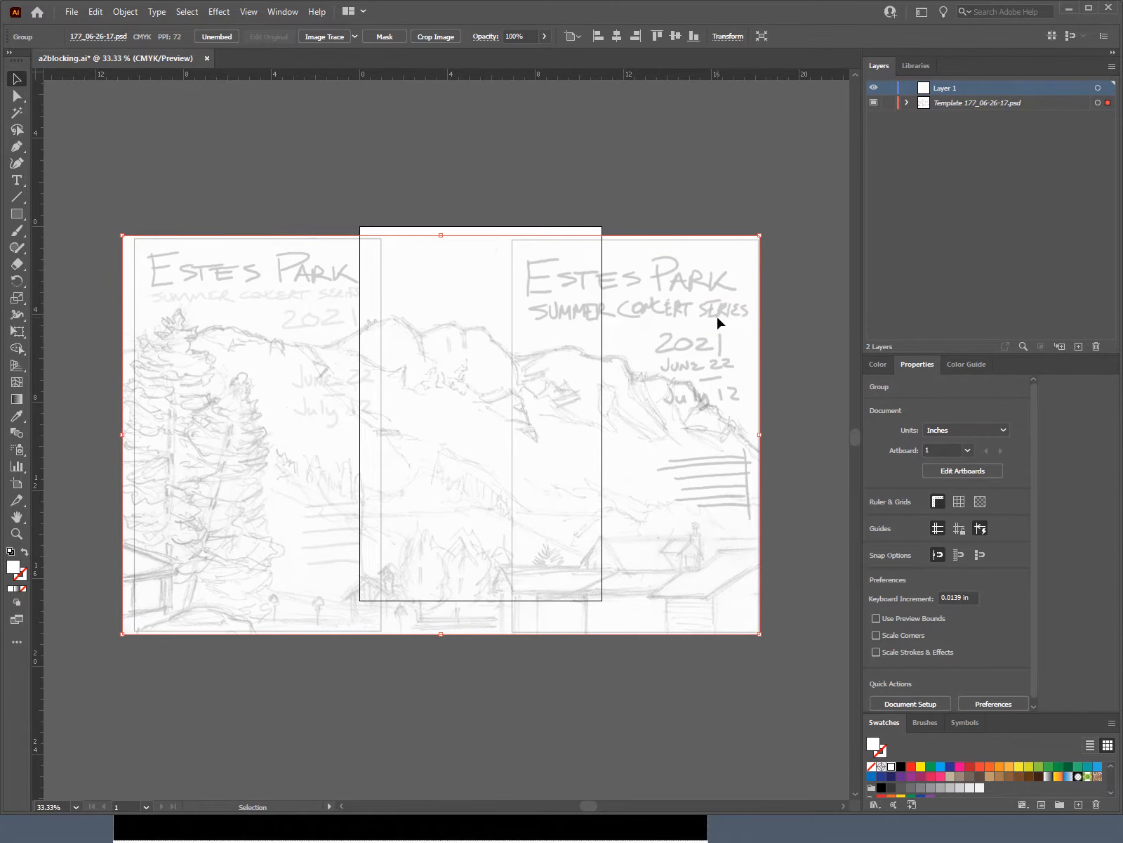
{"action": "left_click_drag", "start_coordinate": [717, 317], "coordinate": [564, 297]}
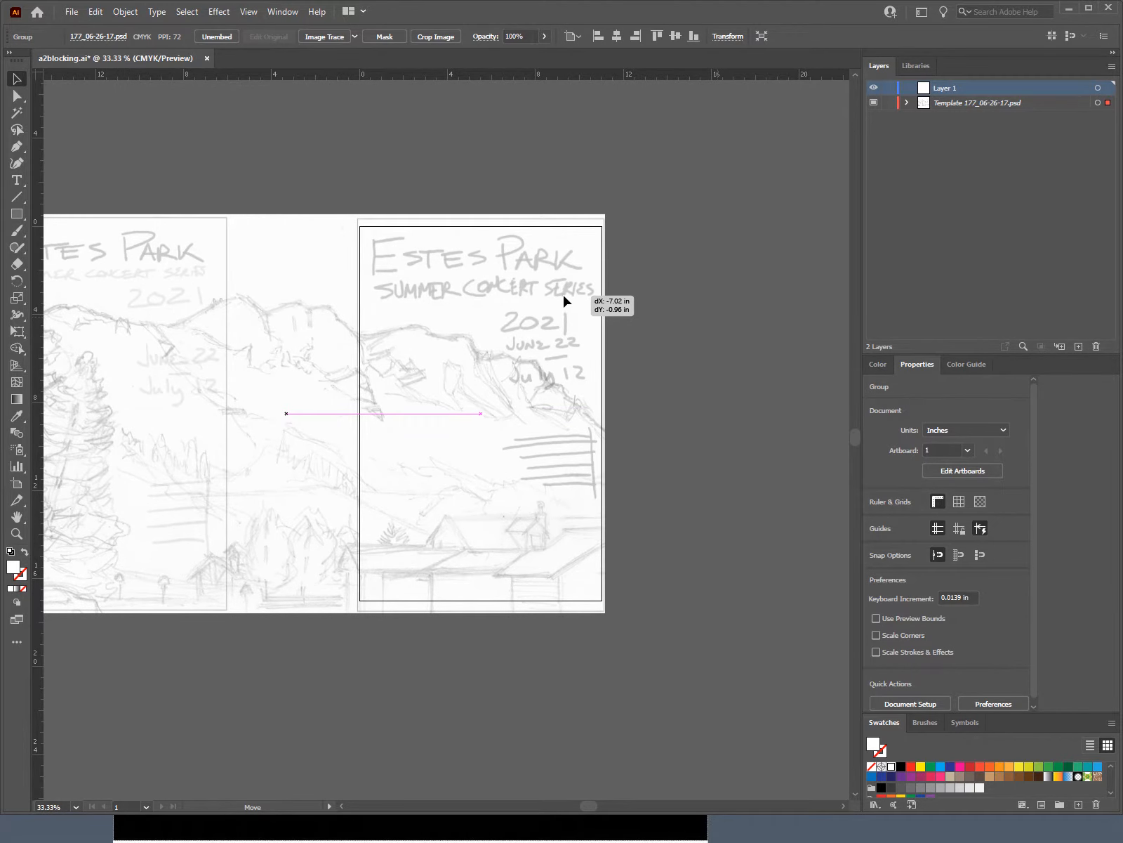
{"action": "left_click_drag", "start_coordinate": [564, 294], "coordinate": [562, 296]}
{"action": "left_click", "coordinate": [562, 432]}
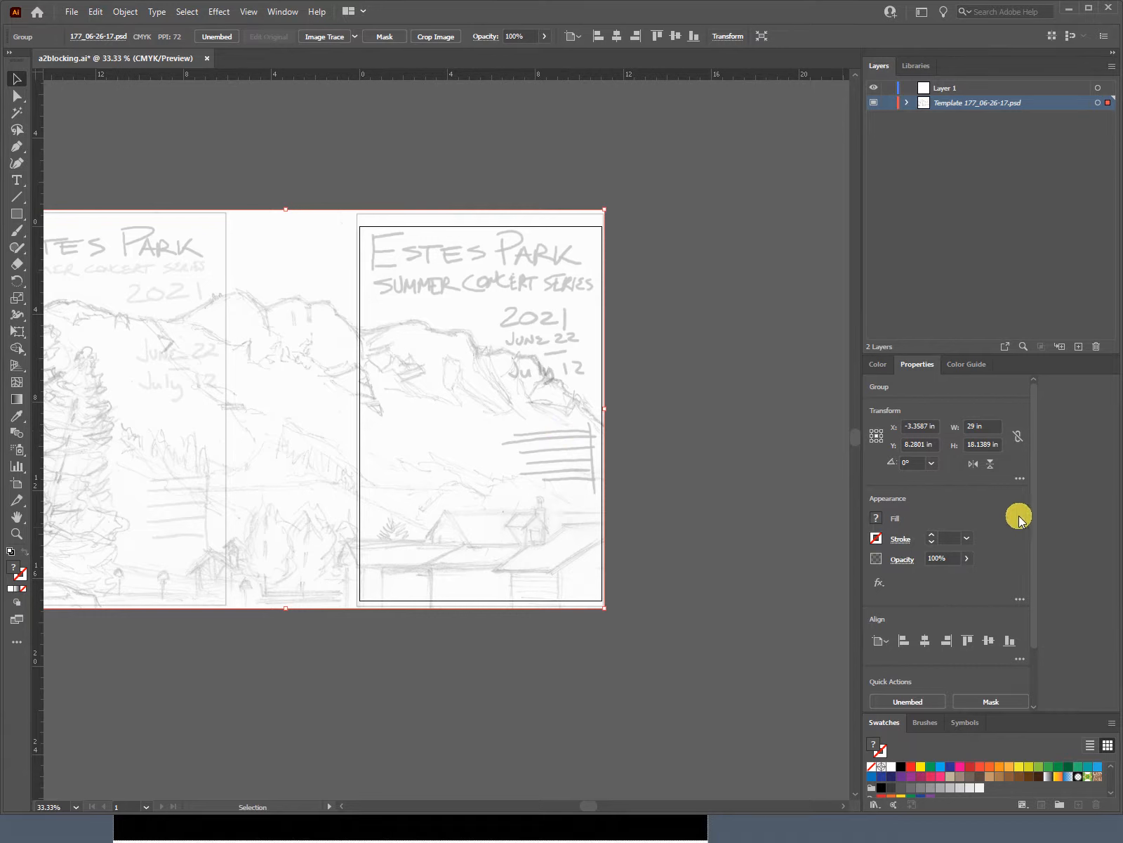
Crop the sketch image around the right-hand poster frame to about 11.35 by 17.58 in
{"action": "scroll", "coordinate": [1019, 518], "scroll_direction": "down", "scroll_amount": 2}
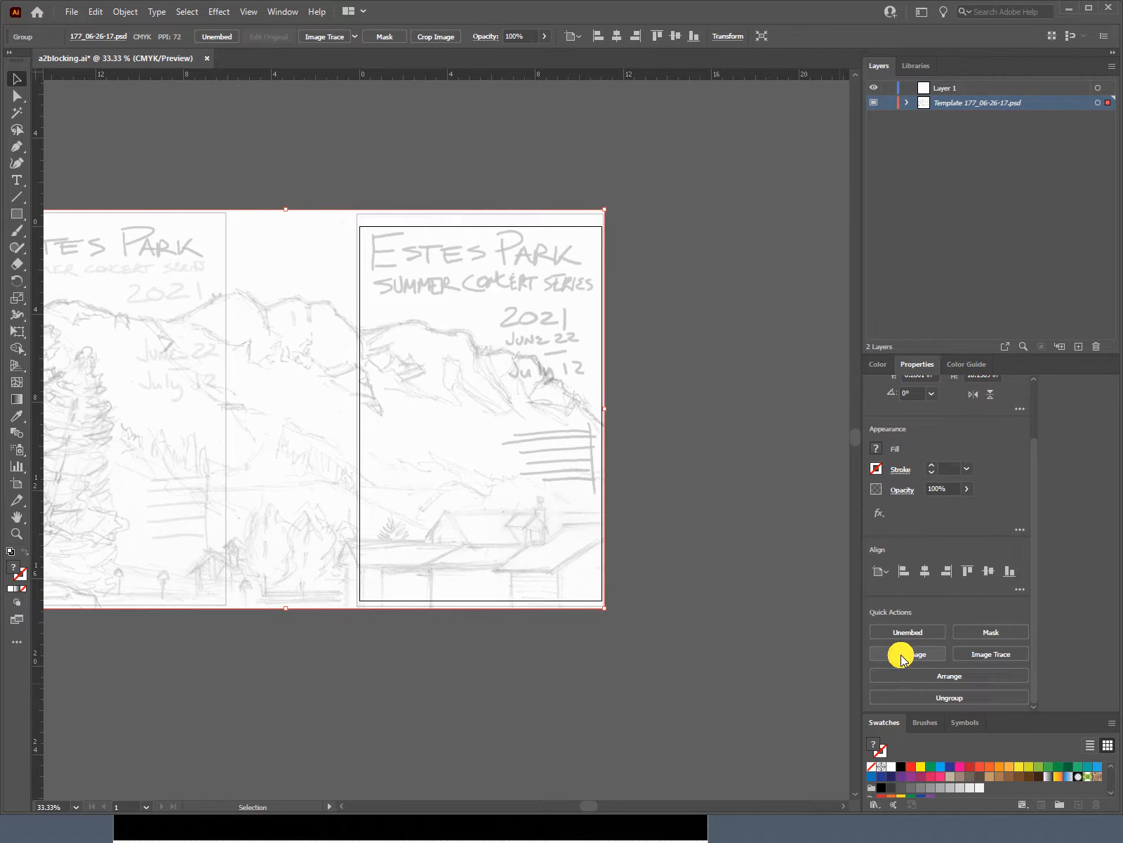
{"action": "left_click", "coordinate": [901, 655]}
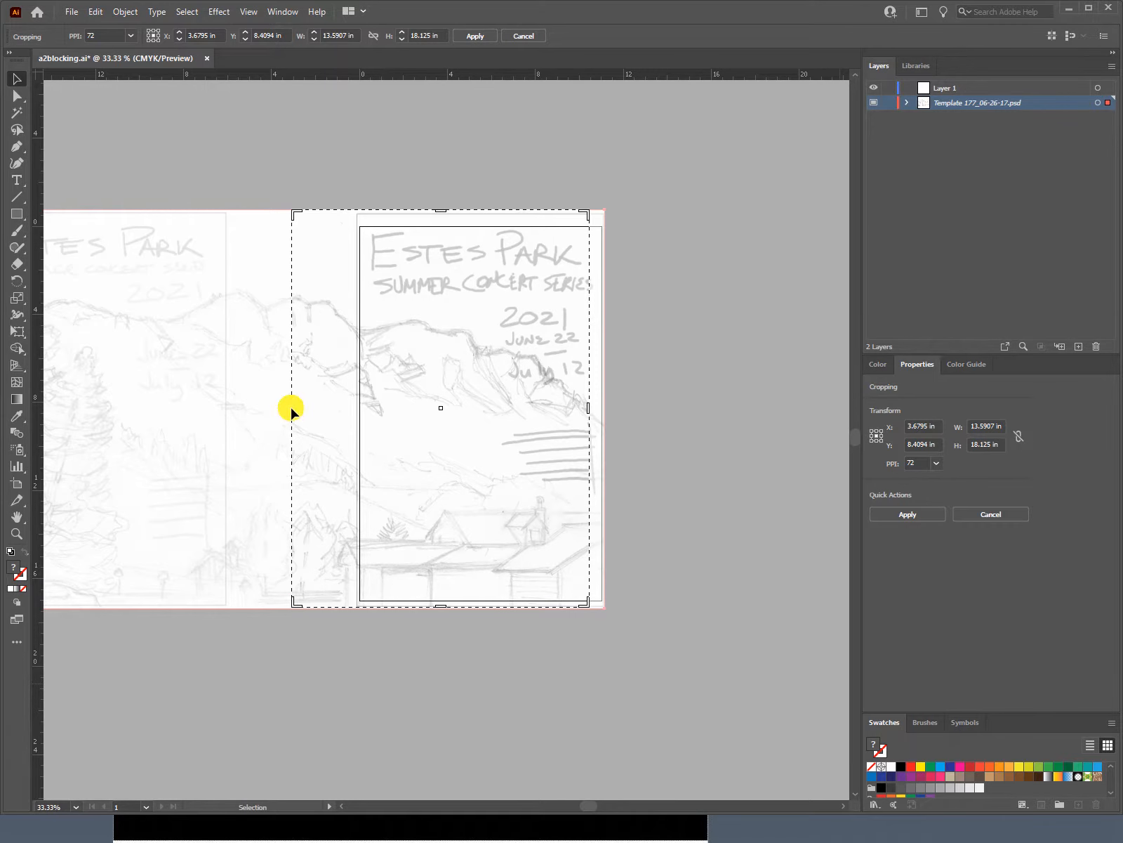
{"action": "left_click_drag", "start_coordinate": [292, 411], "coordinate": [356, 414]}
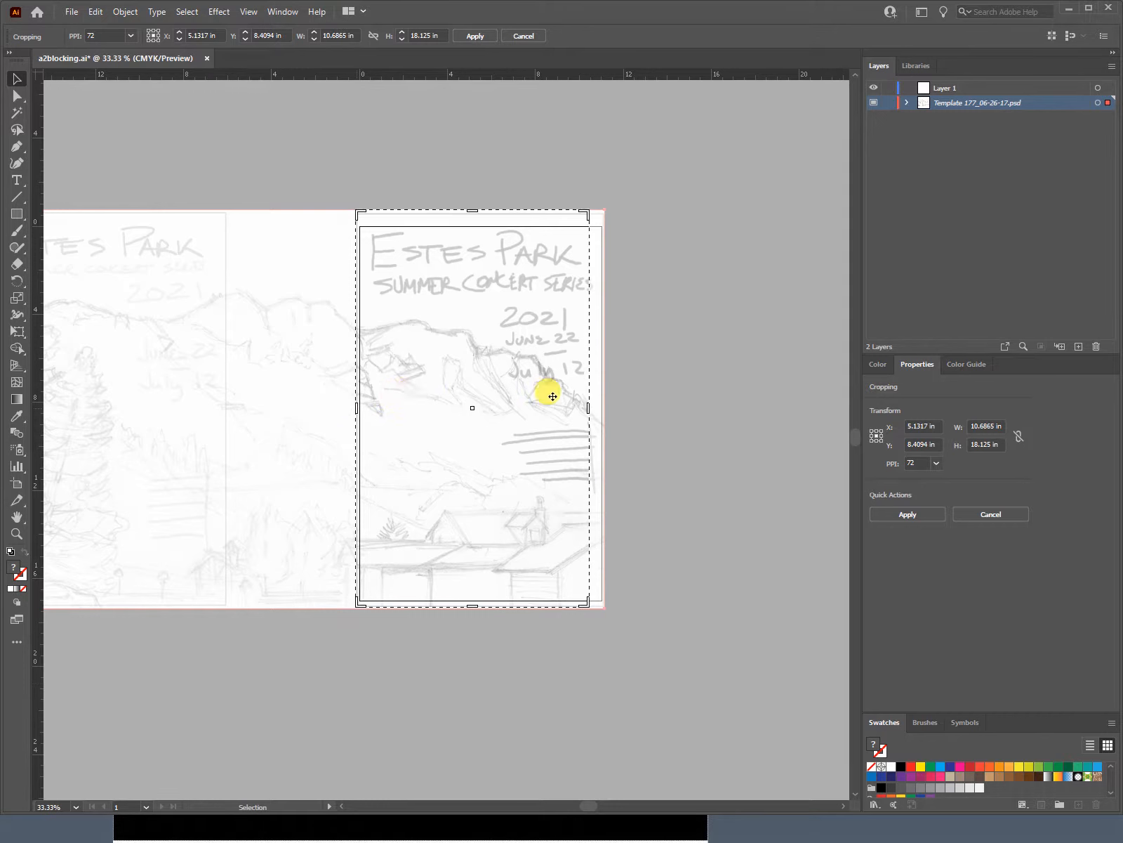
{"action": "left_click_drag", "start_coordinate": [589, 407], "coordinate": [607, 411]}
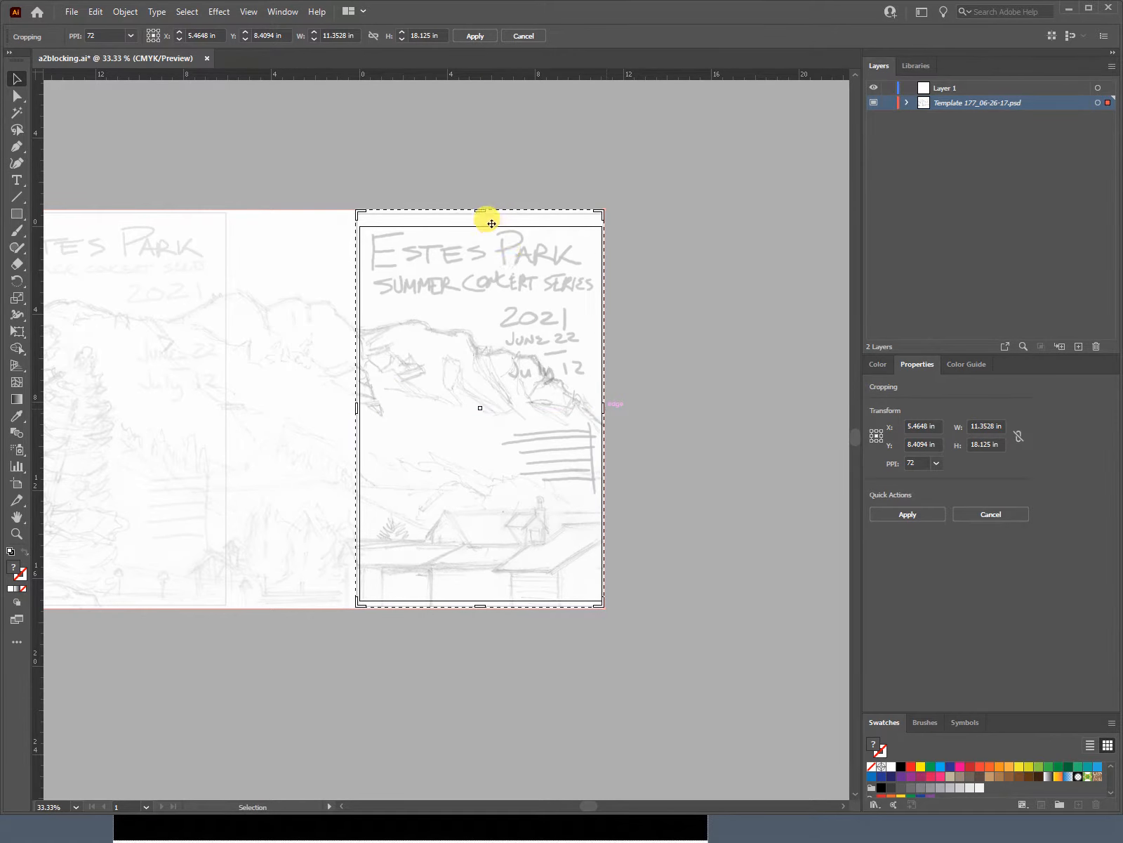
{"action": "left_click_drag", "start_coordinate": [481, 212], "coordinate": [490, 230]}
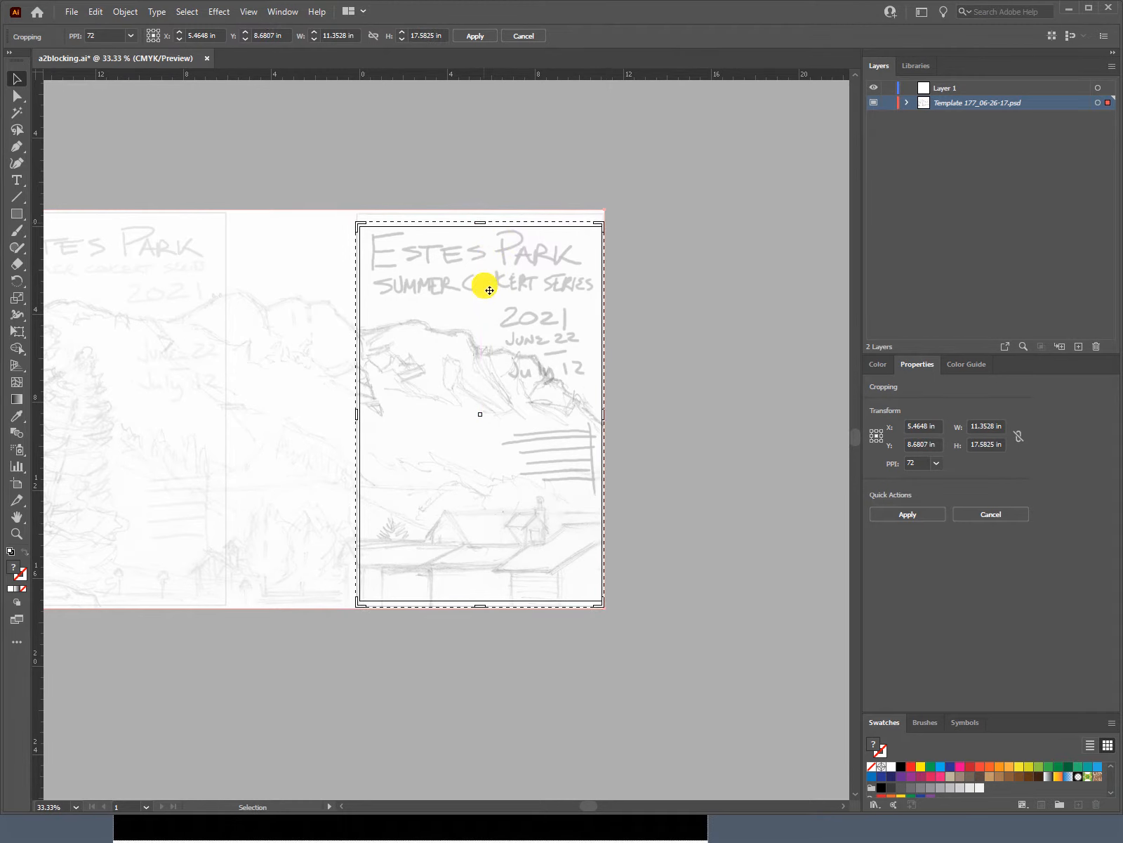
{"action": "left_click", "coordinate": [907, 513]}
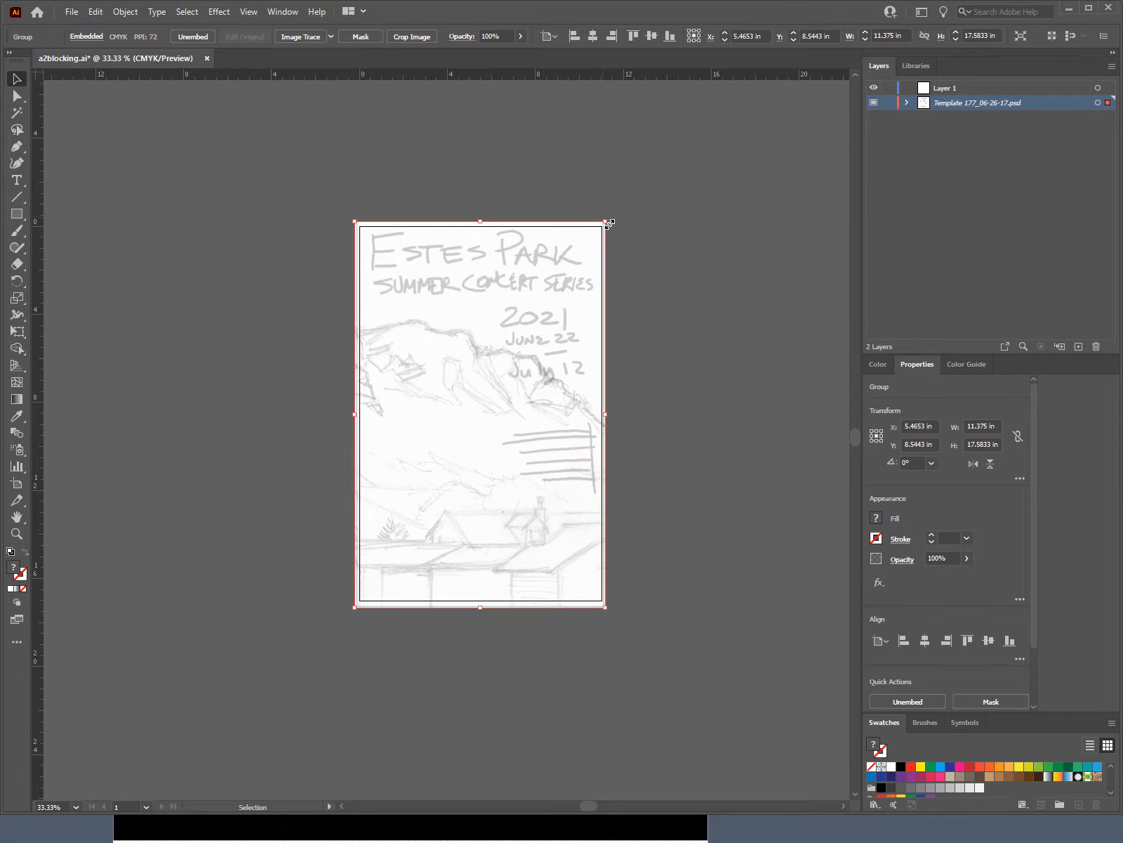
Scale the cropped sketch down to about 11.14 by 17.22 in, center it horizontally on the artboard and lock the template layer
{"action": "left_click_drag", "start_coordinate": [608, 223], "coordinate": [604, 232]}
{"action": "left_click_drag", "start_coordinate": [524, 372], "coordinate": [526, 373]}
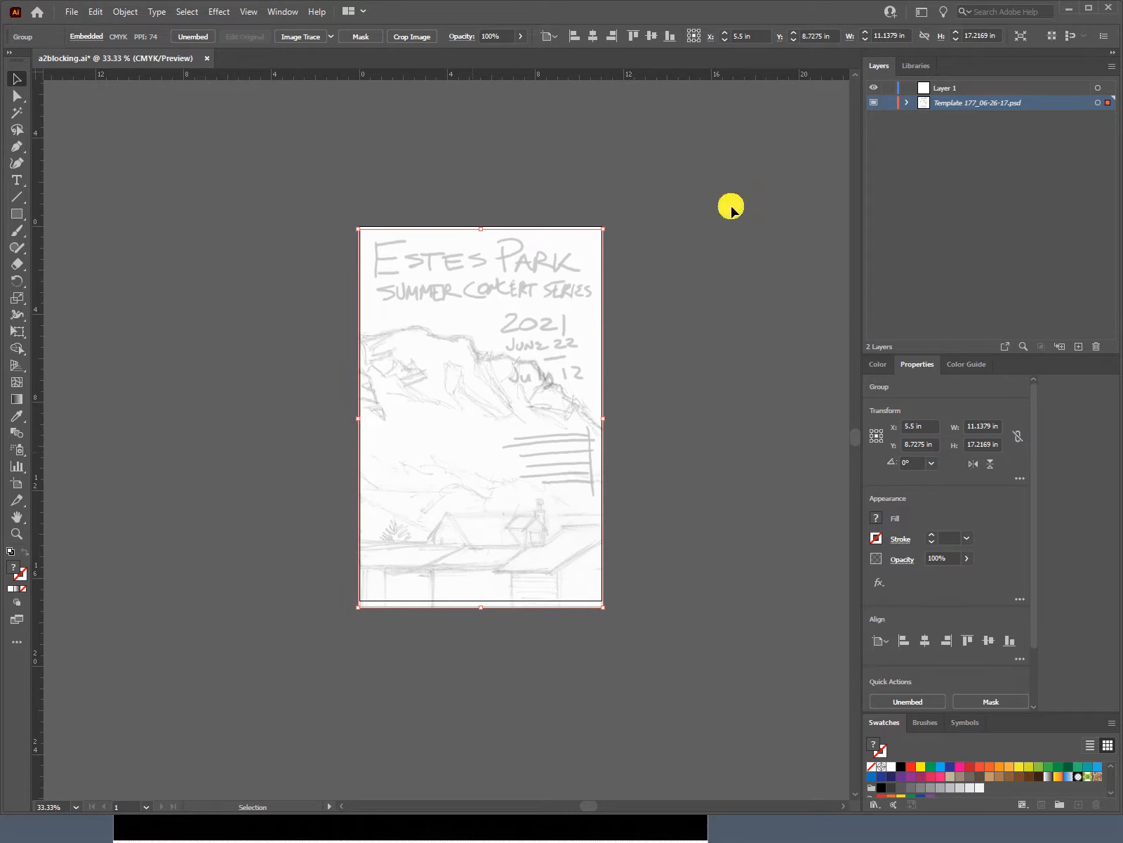
{"action": "left_click", "coordinate": [889, 103]}
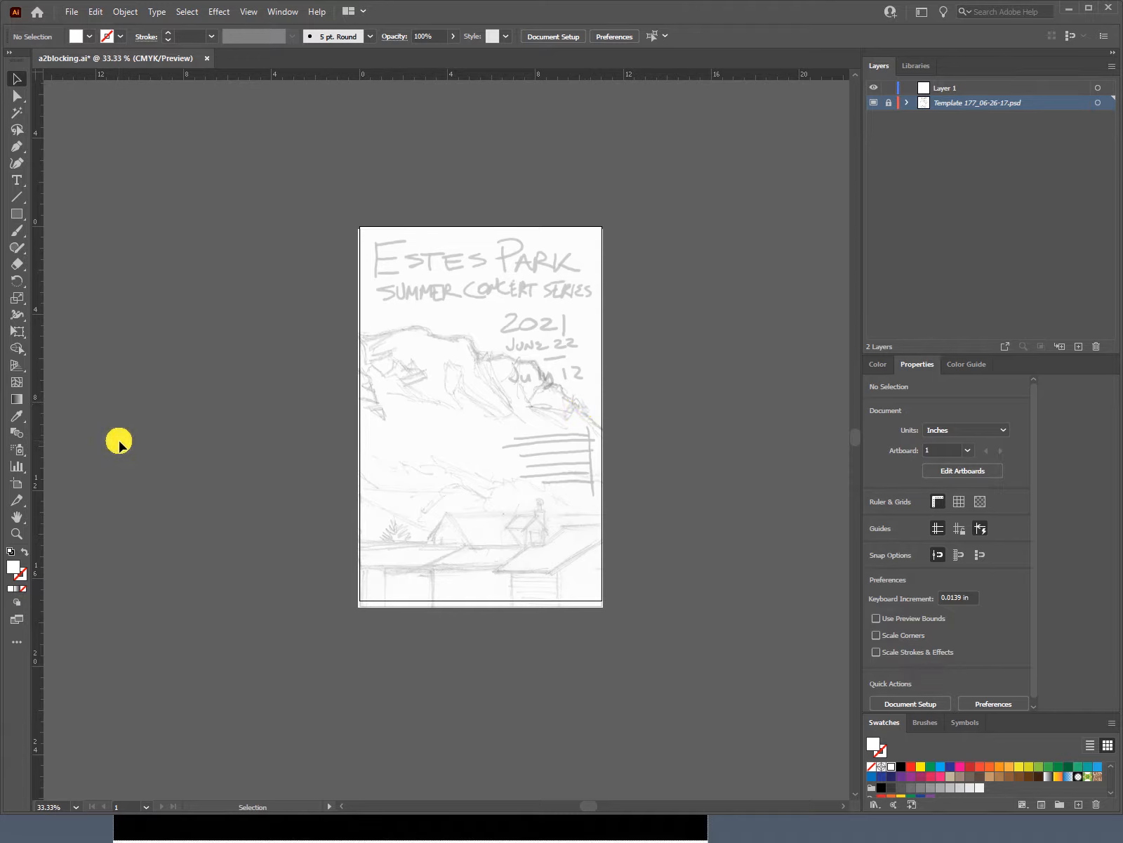
Duplicate the artboard to the right of the original and delete the copy
{"action": "left_click", "coordinate": [19, 481]}
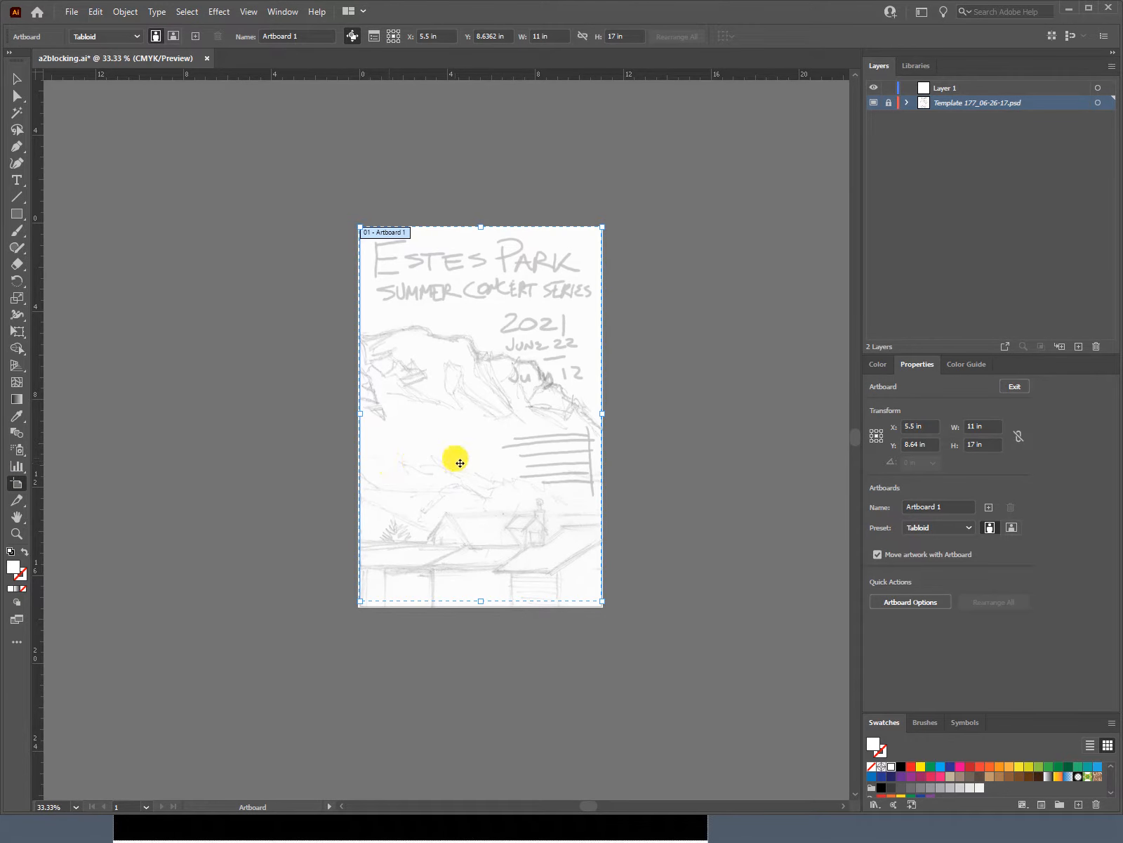
{"action": "left_click_drag", "start_coordinate": [460, 463], "coordinate": [713, 464]}
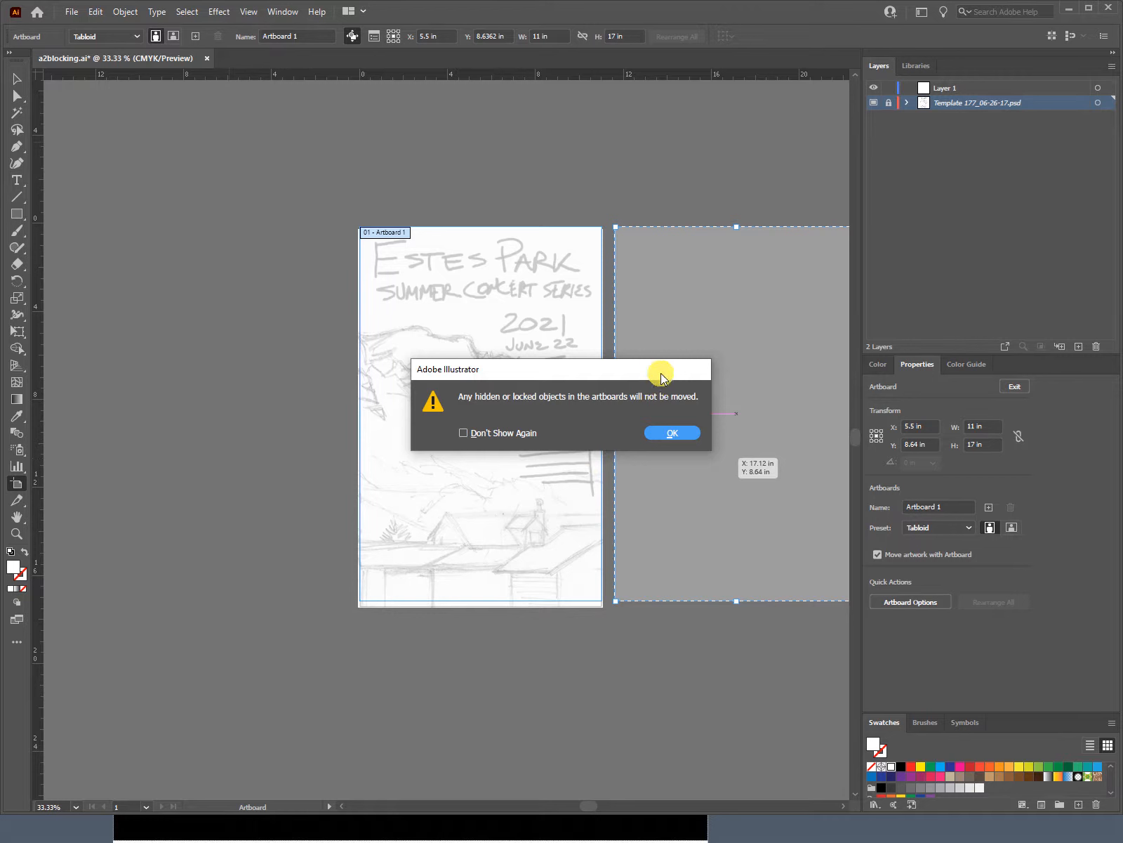
{"action": "left_click", "coordinate": [674, 431]}
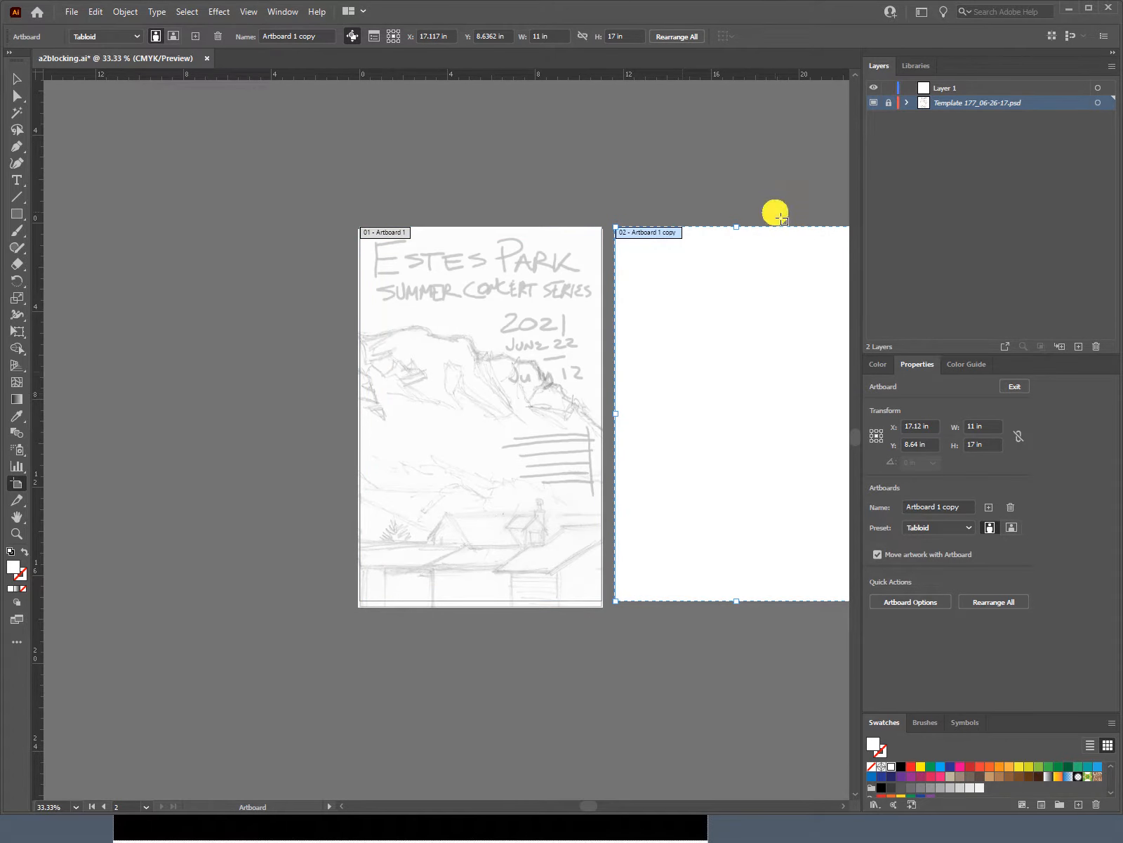
{"action": "key", "text": "Delete"}
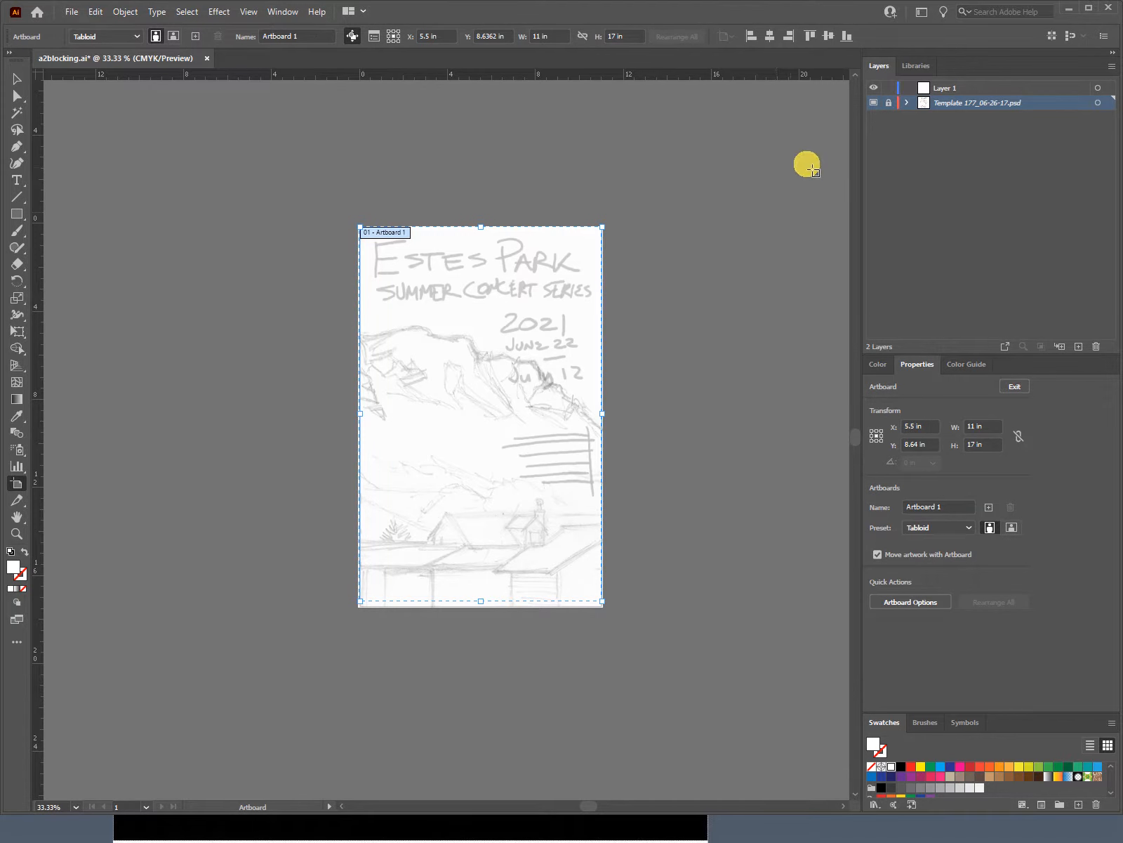
Unlock the template layer and duplicate the artboard with its sketch to the right of the original
{"action": "left_click", "coordinate": [888, 104]}
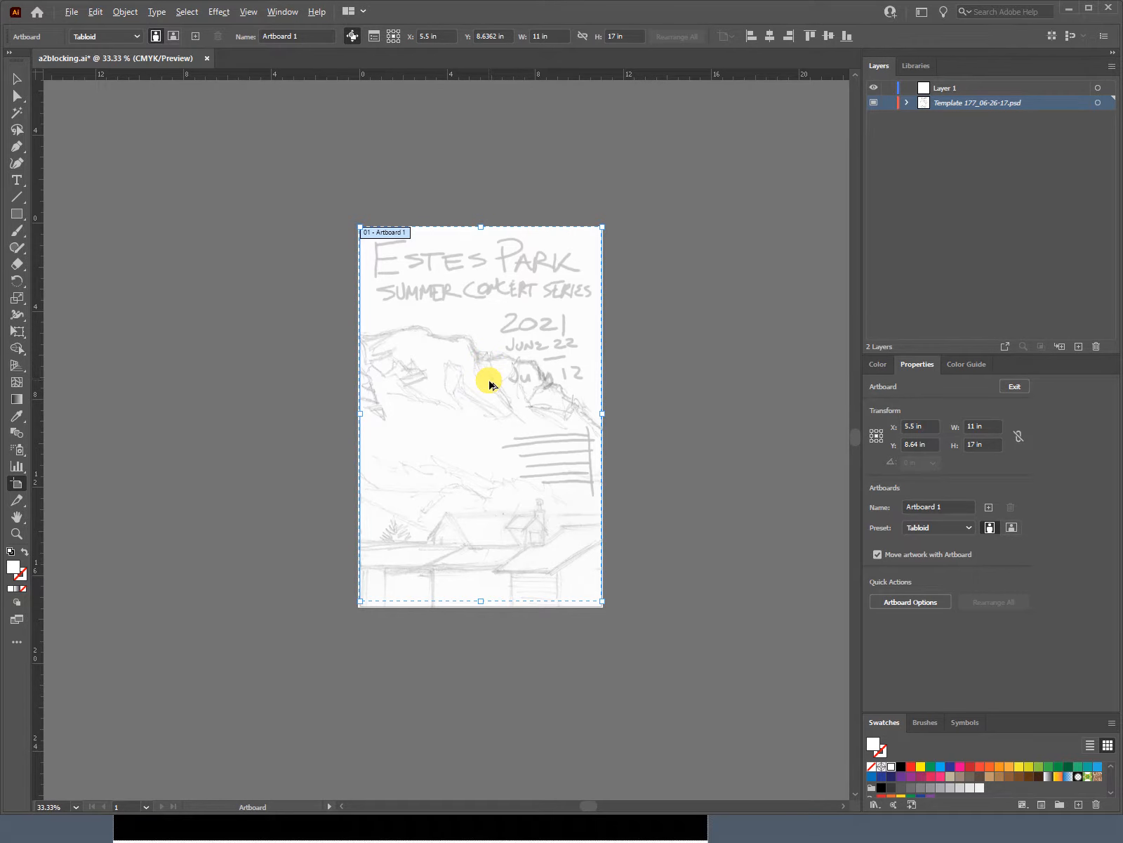
{"action": "left_click_drag", "start_coordinate": [489, 384], "coordinate": [754, 384]}
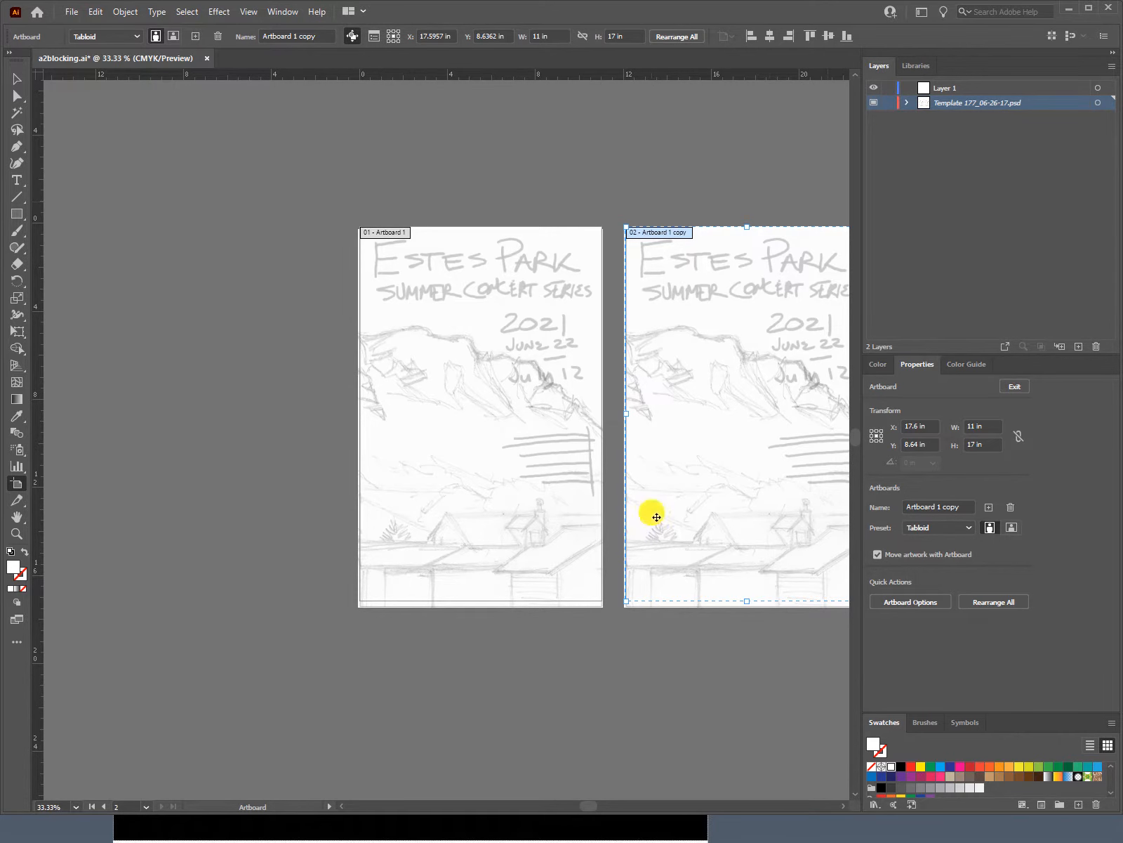
{"action": "left_click_drag", "start_coordinate": [581, 811], "coordinate": [627, 804]}
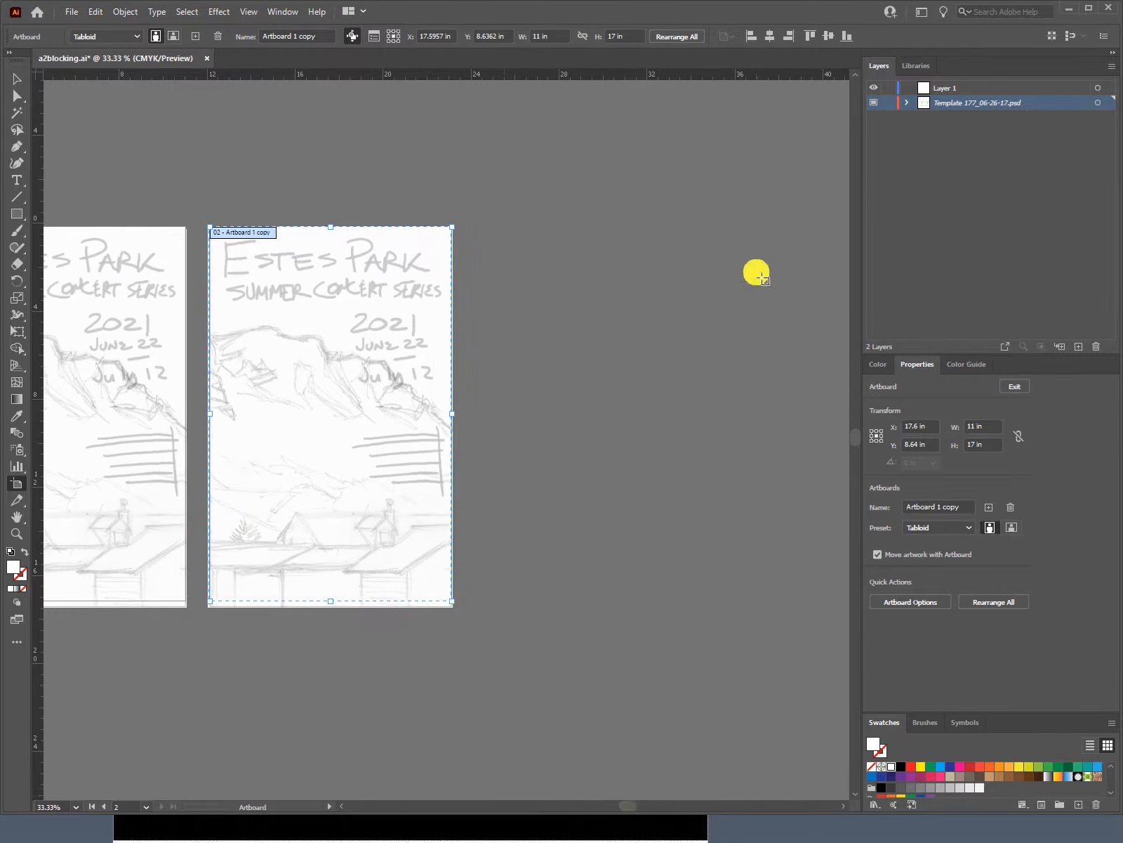
Lock the template layer and duplicate the second artboard to its right without the sketch, accepting that locked objects are not moved
{"action": "left_click", "coordinate": [889, 103]}
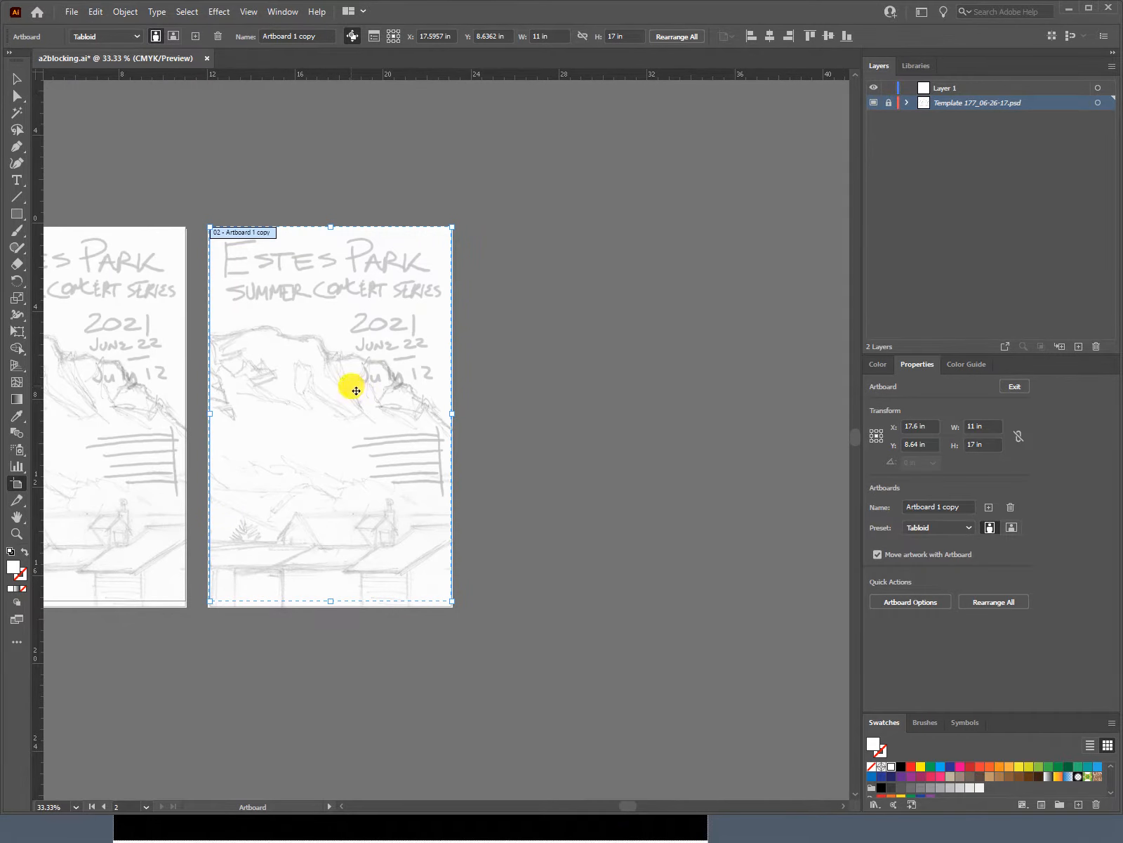
{"action": "left_click_drag", "start_coordinate": [352, 390], "coordinate": [684, 391]}
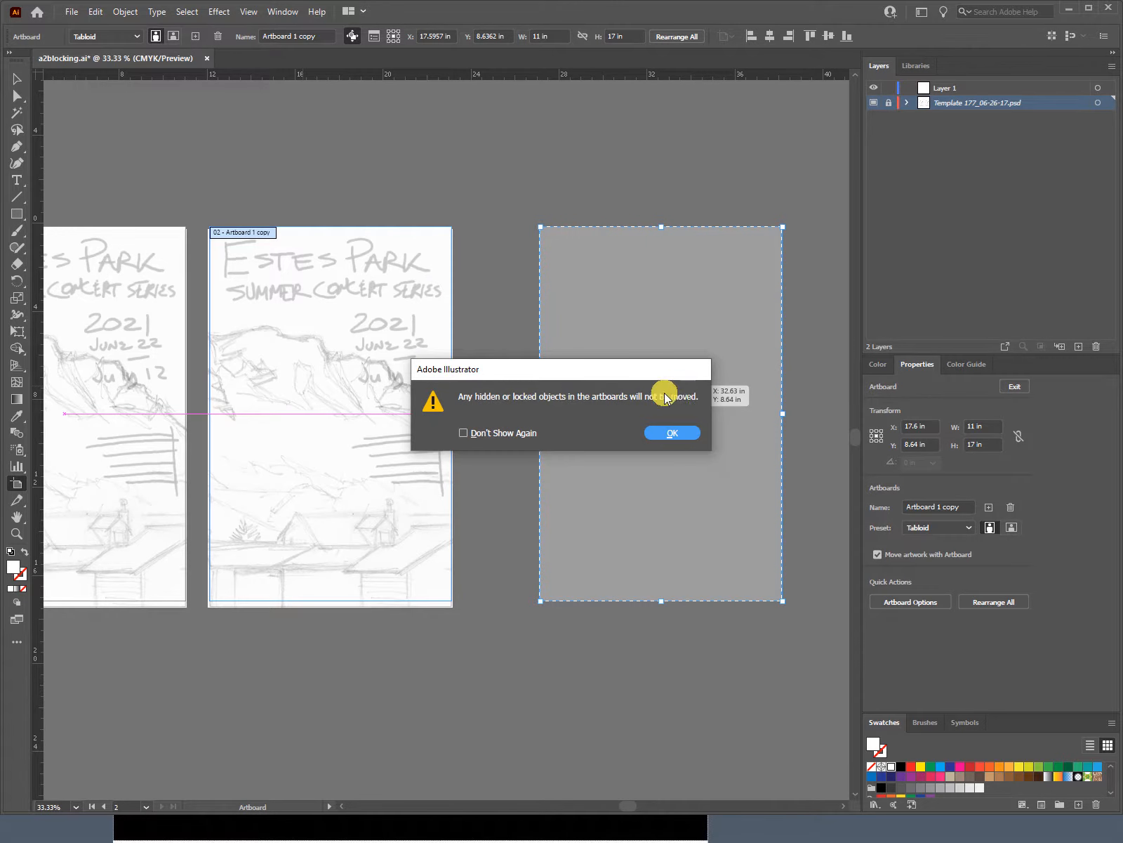
{"action": "left_click", "coordinate": [662, 433]}
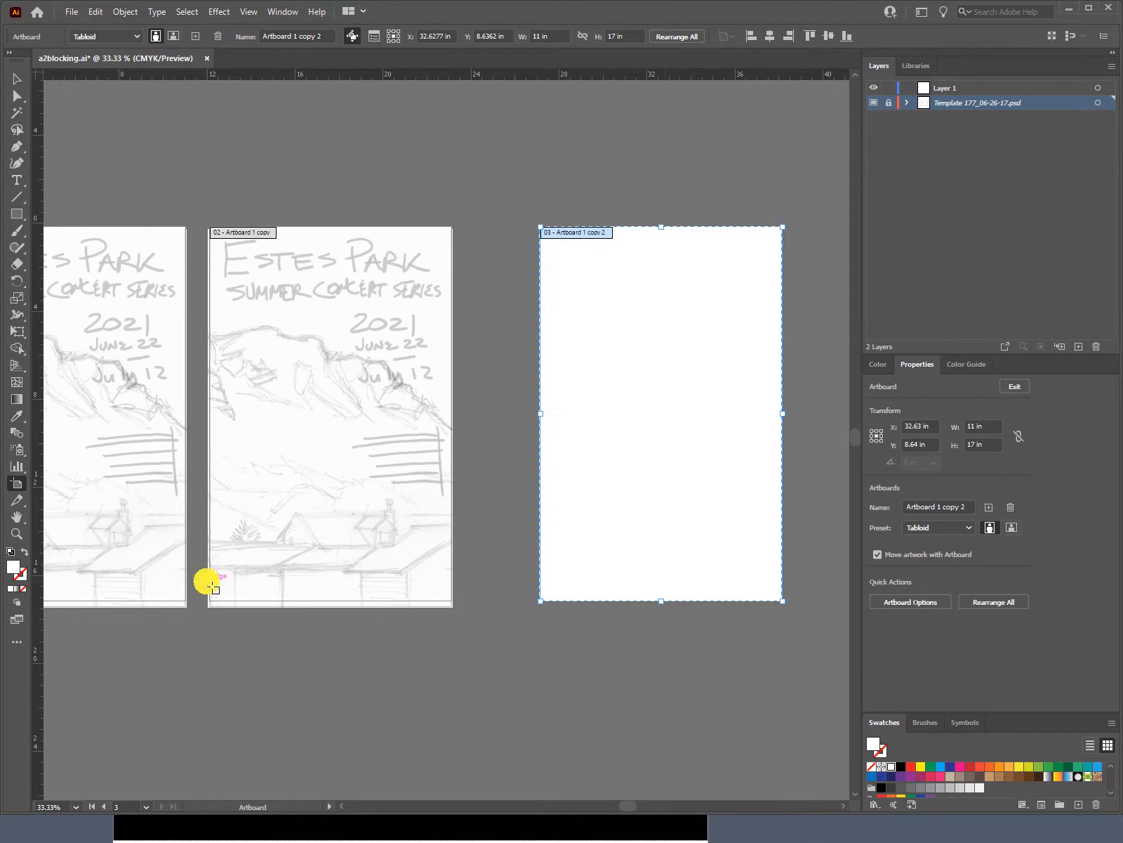
{"action": "left_click_drag", "start_coordinate": [136, 607], "coordinate": [94, 607]}
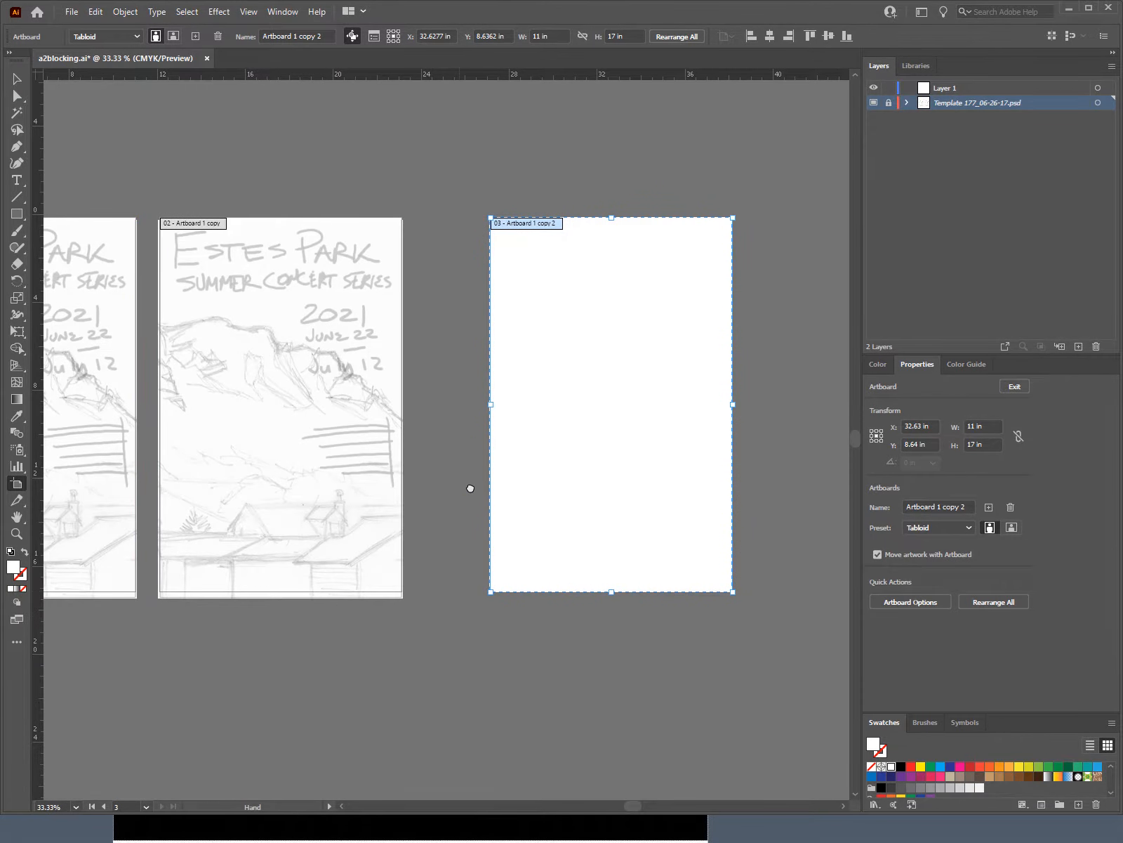
{"action": "left_click_drag", "start_coordinate": [470, 488], "coordinate": [587, 478]}
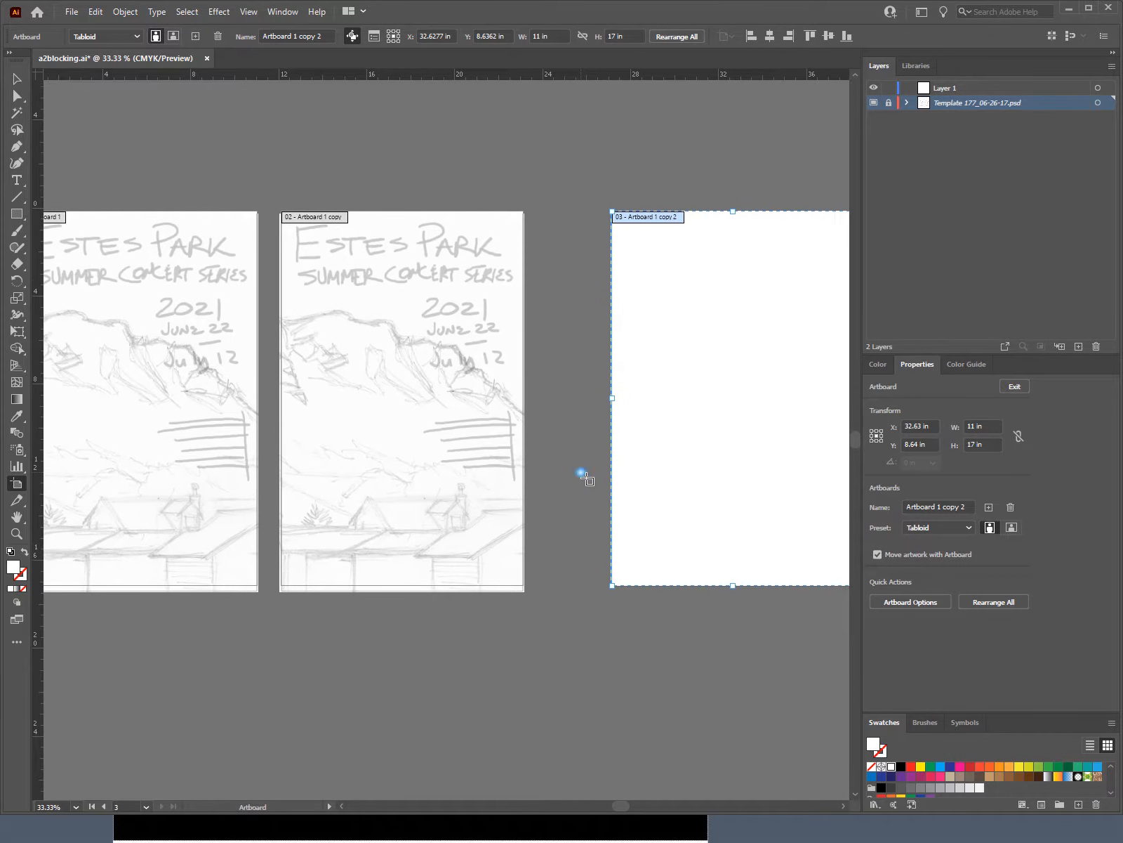
{"action": "left_click", "coordinate": [587, 479]}
With Layer 1 active, place 177_06-26-17.psd as a template on the third artboard, flattened to a single image, and allow the locked layer to unlock
{"action": "key", "text": "ctrl+0"}
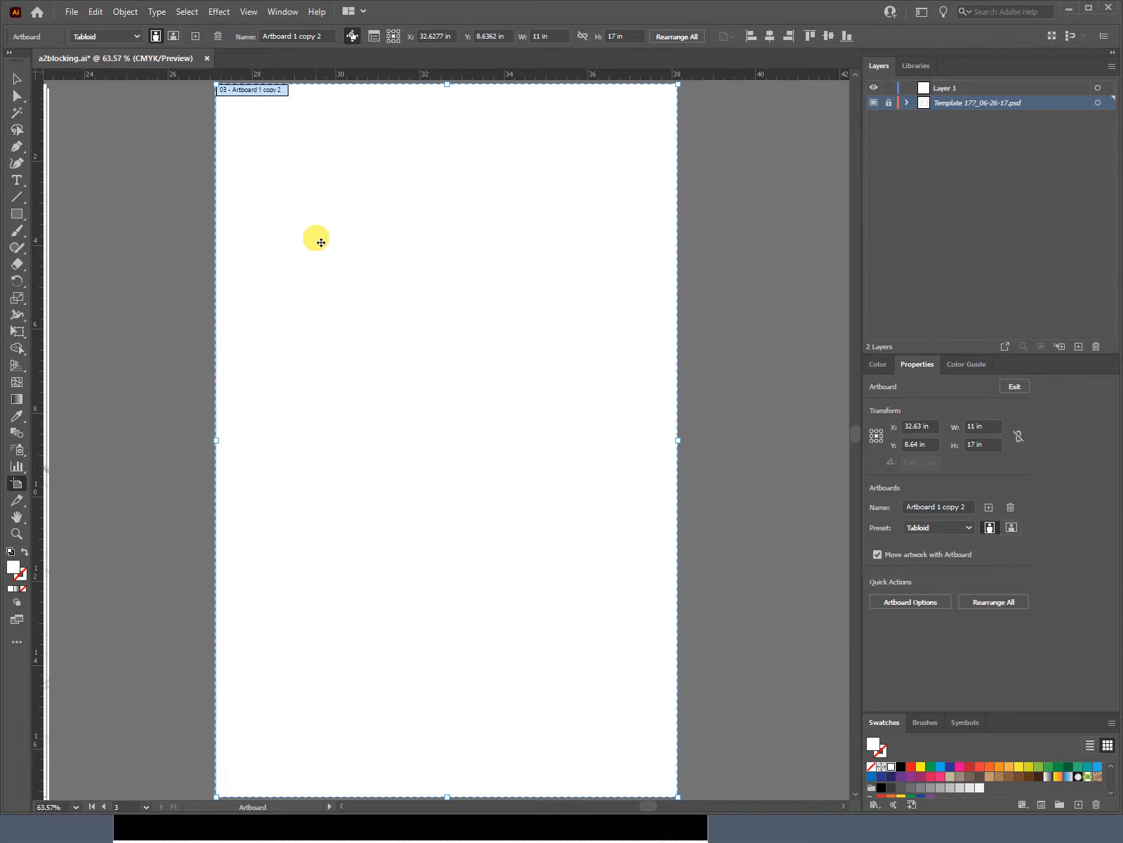
{"action": "left_click", "coordinate": [941, 90]}
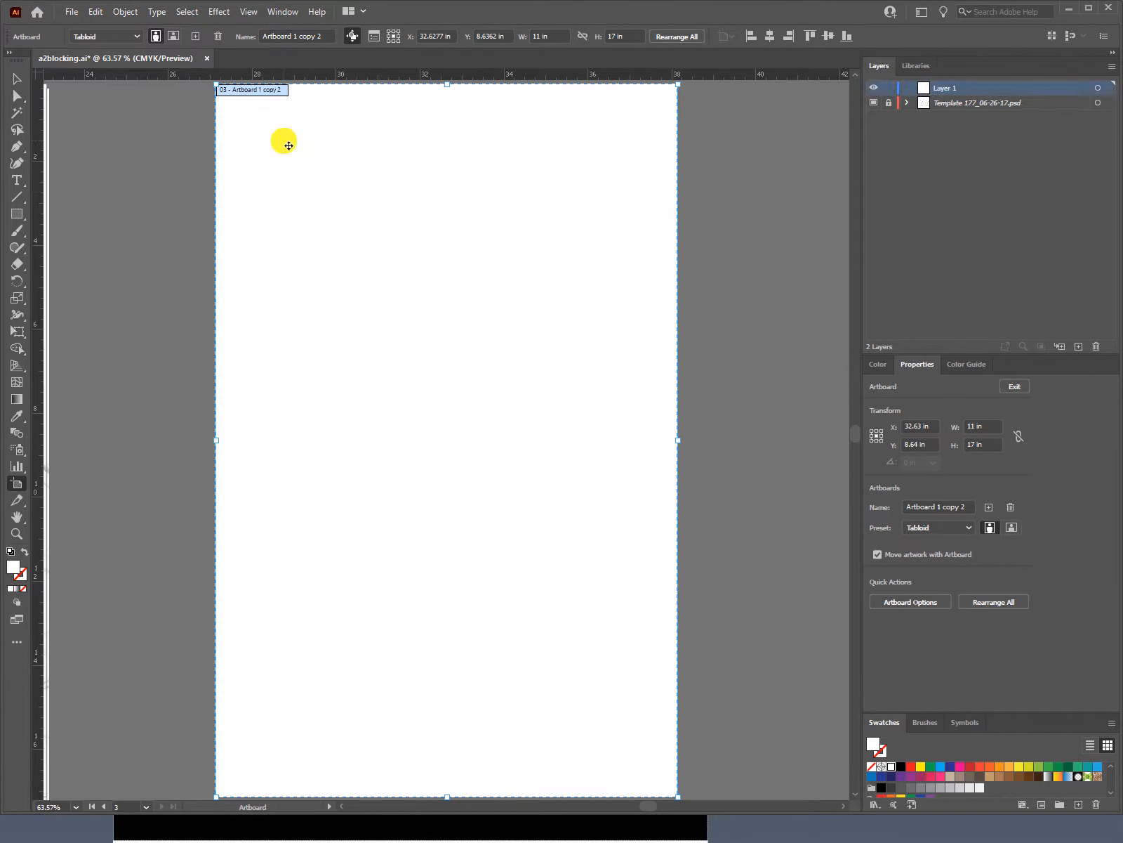
{"action": "left_click", "coordinate": [21, 79]}
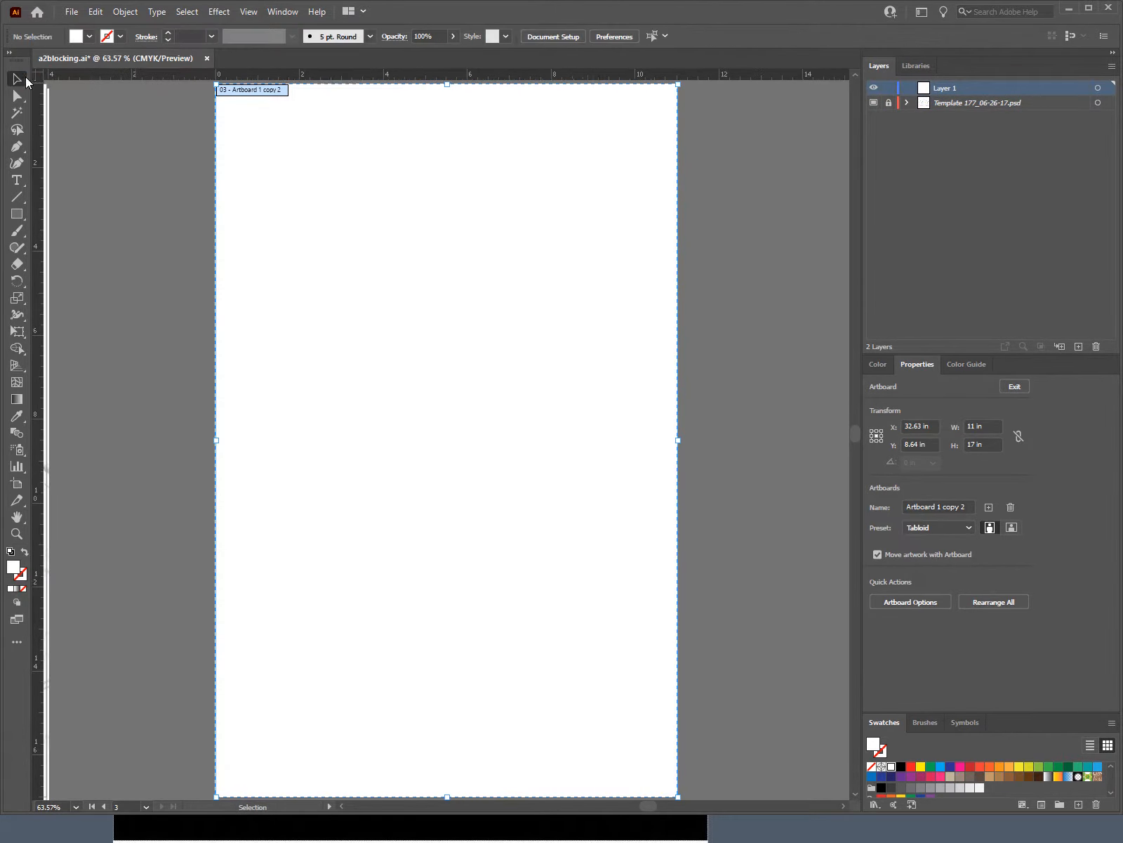
{"action": "left_click", "coordinate": [71, 12]}
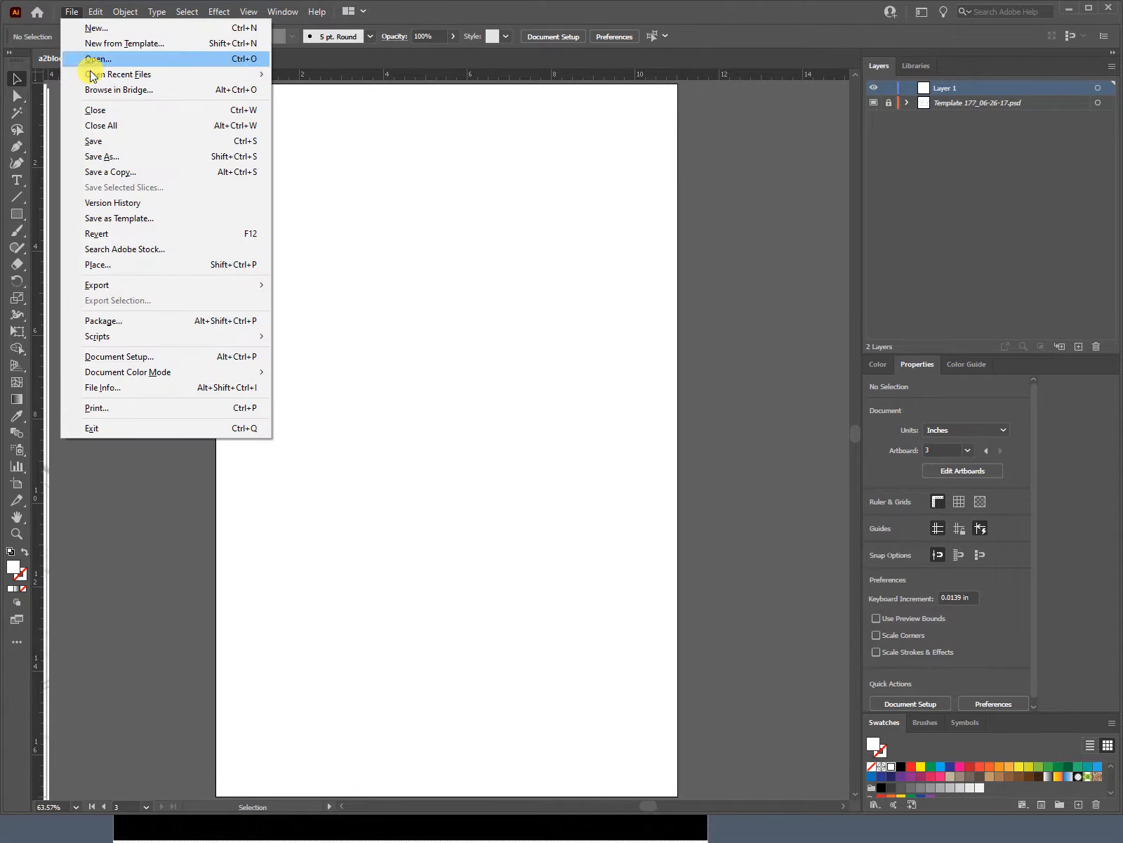
{"action": "left_click", "coordinate": [116, 269]}
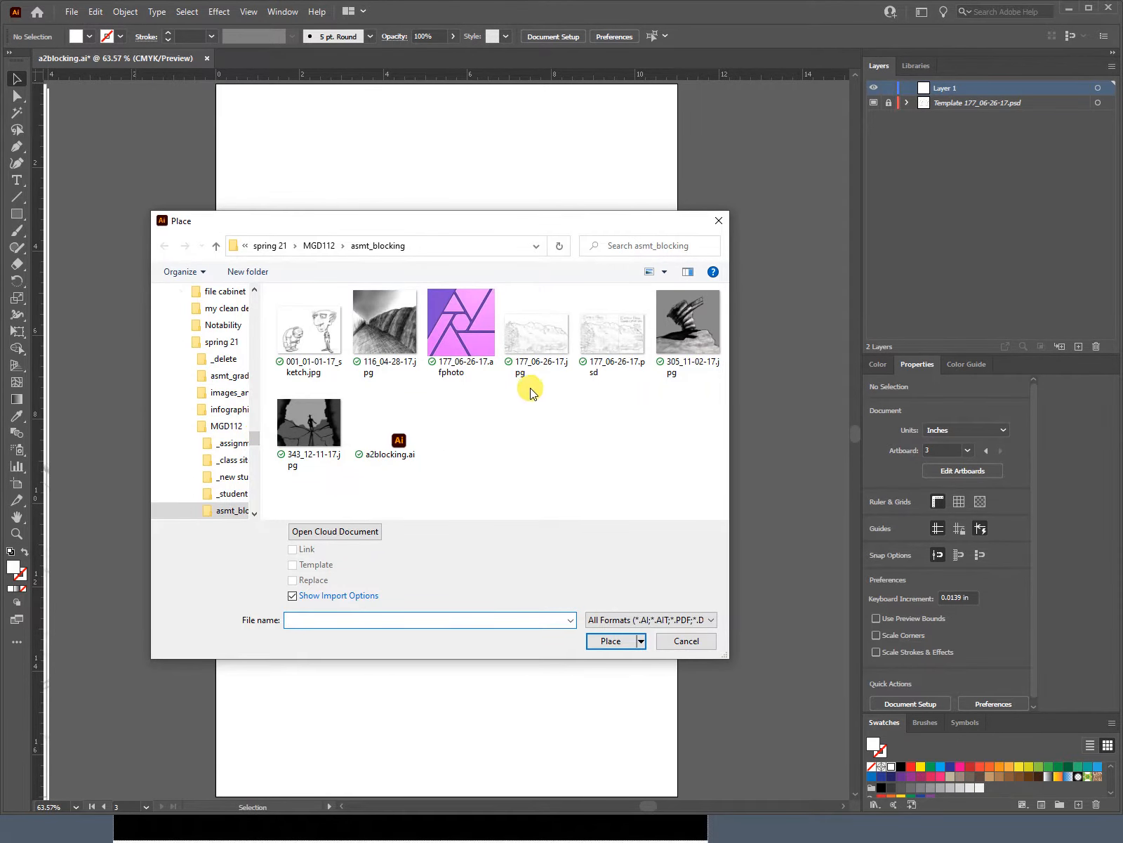
{"action": "left_click", "coordinate": [610, 340]}
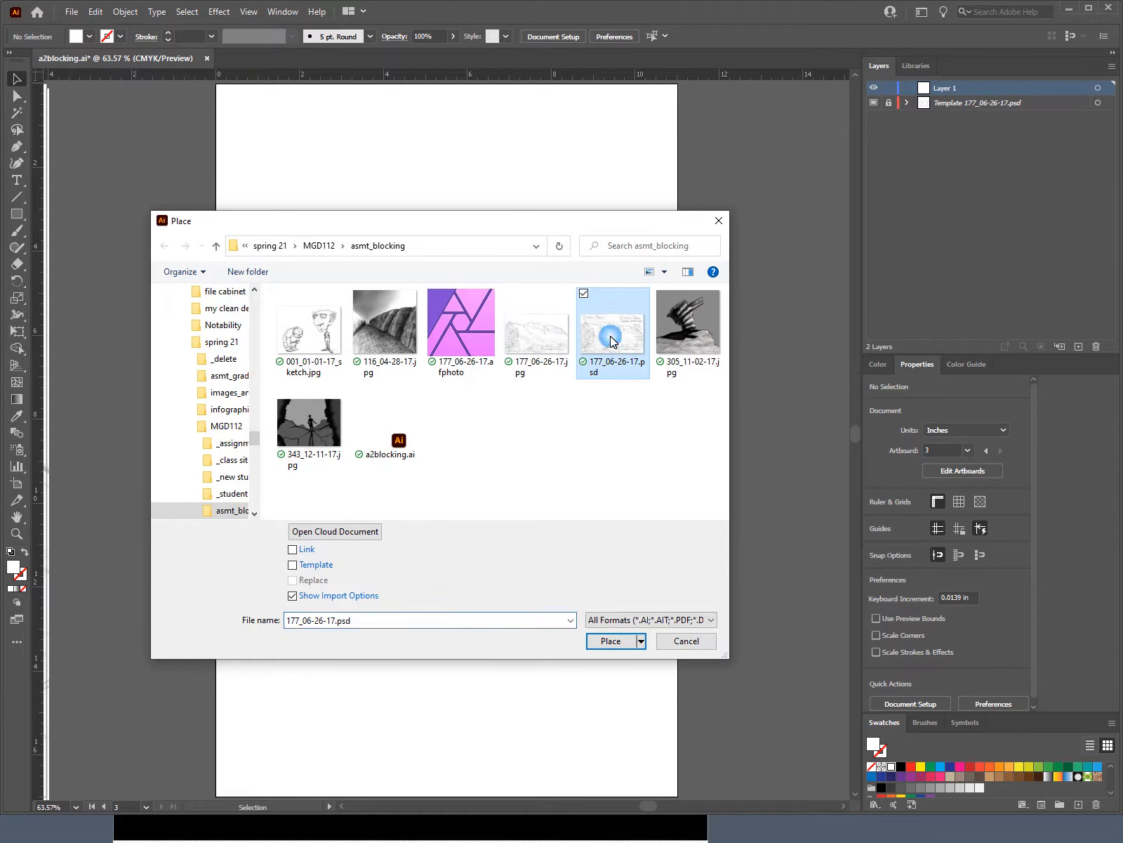
{"action": "left_click", "coordinate": [293, 567]}
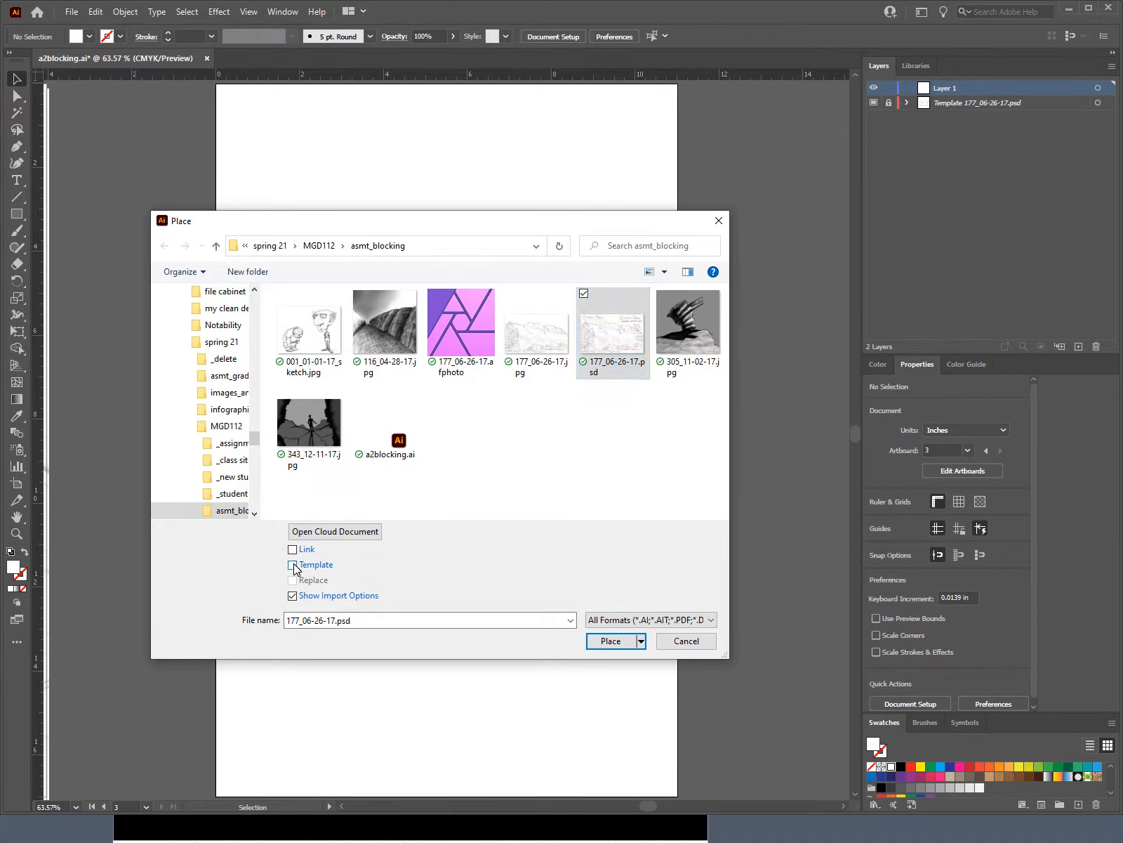
{"action": "left_click", "coordinate": [298, 569]}
{"action": "left_click", "coordinate": [605, 642]}
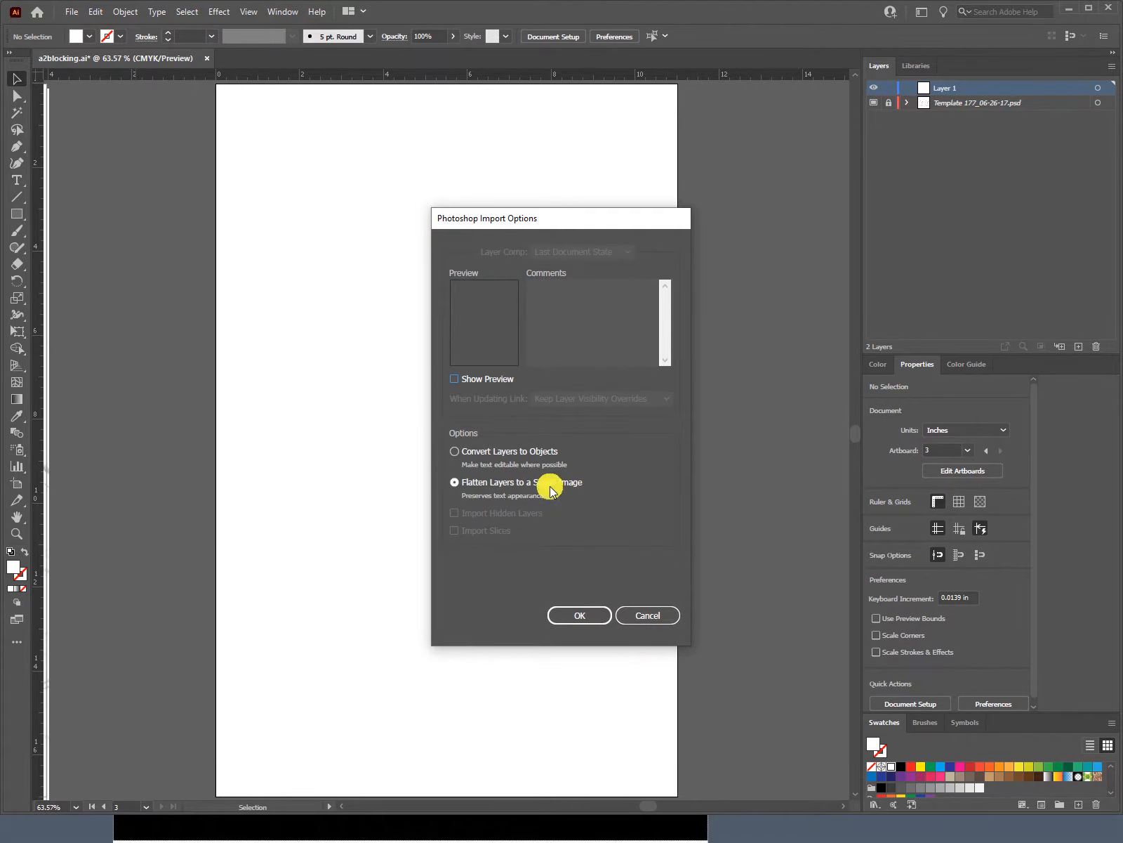
{"action": "left_click", "coordinate": [581, 618]}
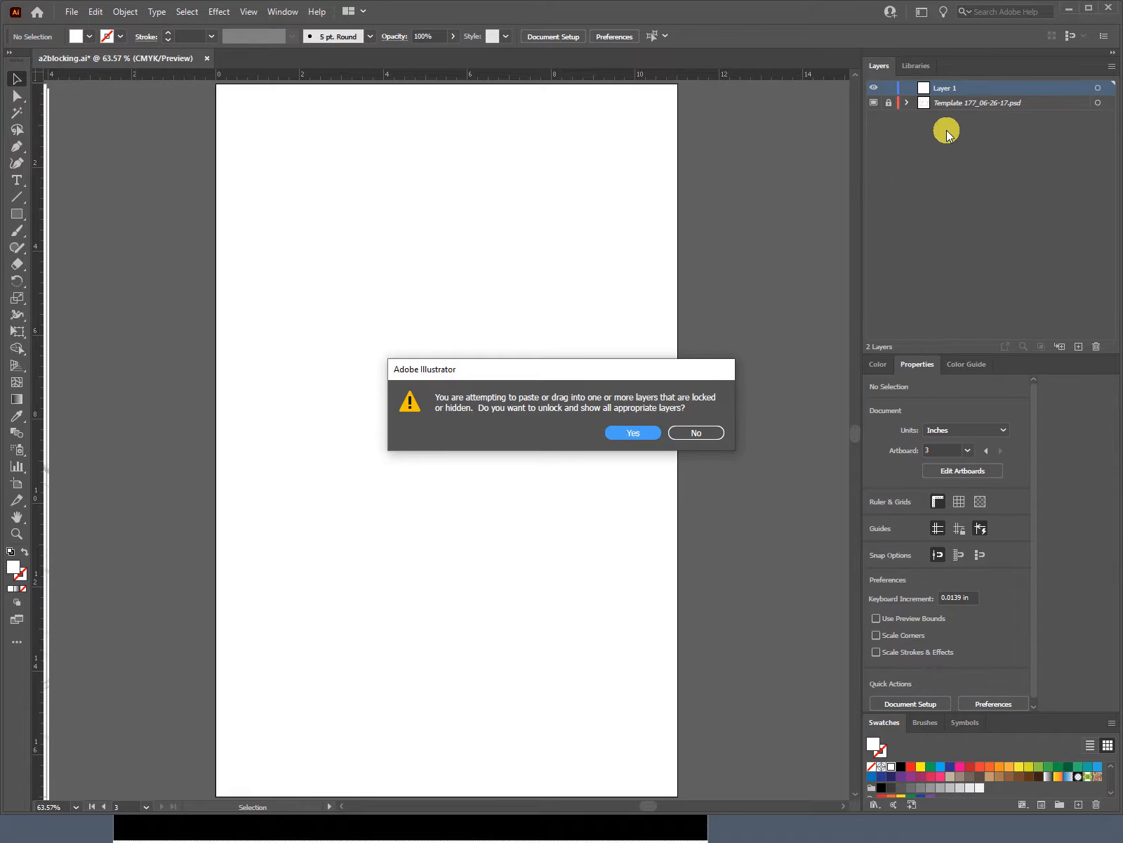
{"action": "left_click", "coordinate": [627, 434]}
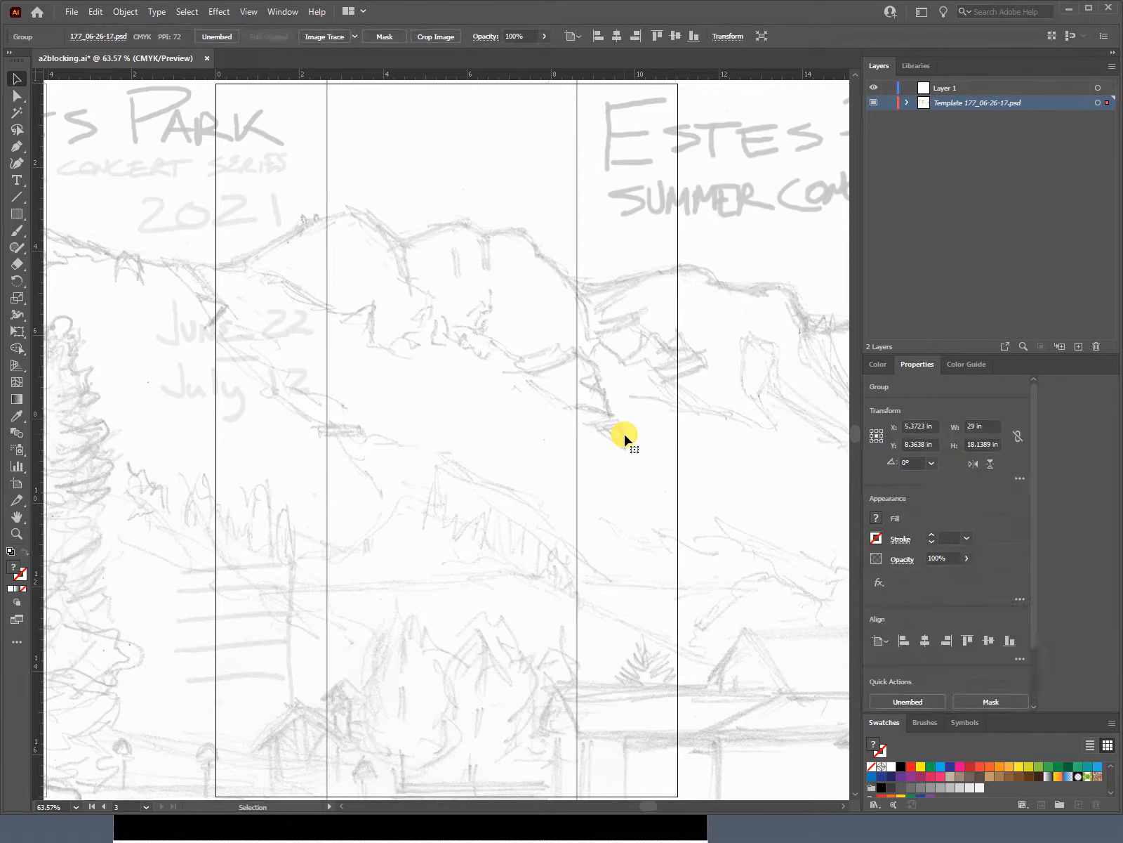
Scale the placed sketch to about 27.19 by 17.01 in and position its left-hand poster frame over the third artboard
{"action": "left_click", "coordinate": [907, 102]}
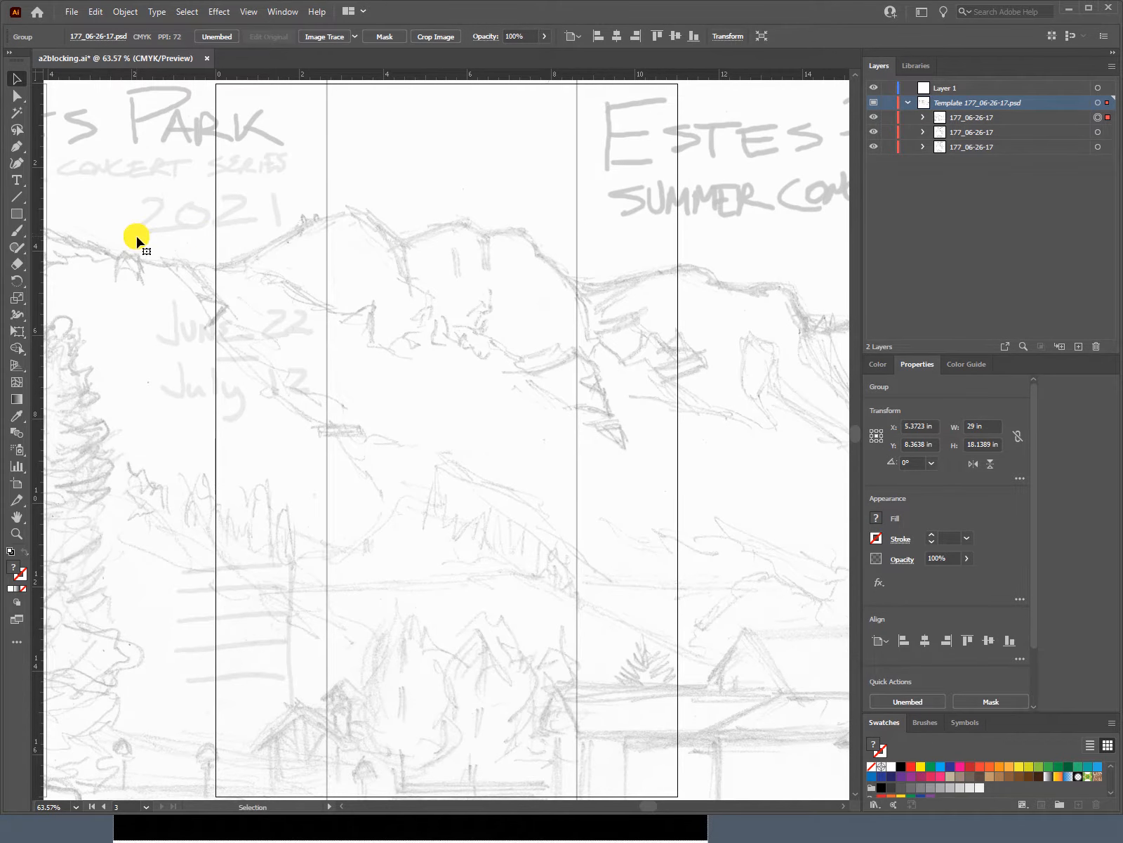
{"action": "mouse_move", "coordinate": [137, 242]}
{"action": "left_mouse_down"}
{"action": "mouse_move", "coordinate": [539, 265]}
{"action": "mouse_move", "coordinate": [624, 288]}
{"action": "mouse_move", "coordinate": [518, 250]}
{"action": "mouse_move", "coordinate": [478, 258]}
{"action": "mouse_move", "coordinate": [491, 262]}
{"action": "left_mouse_up"}
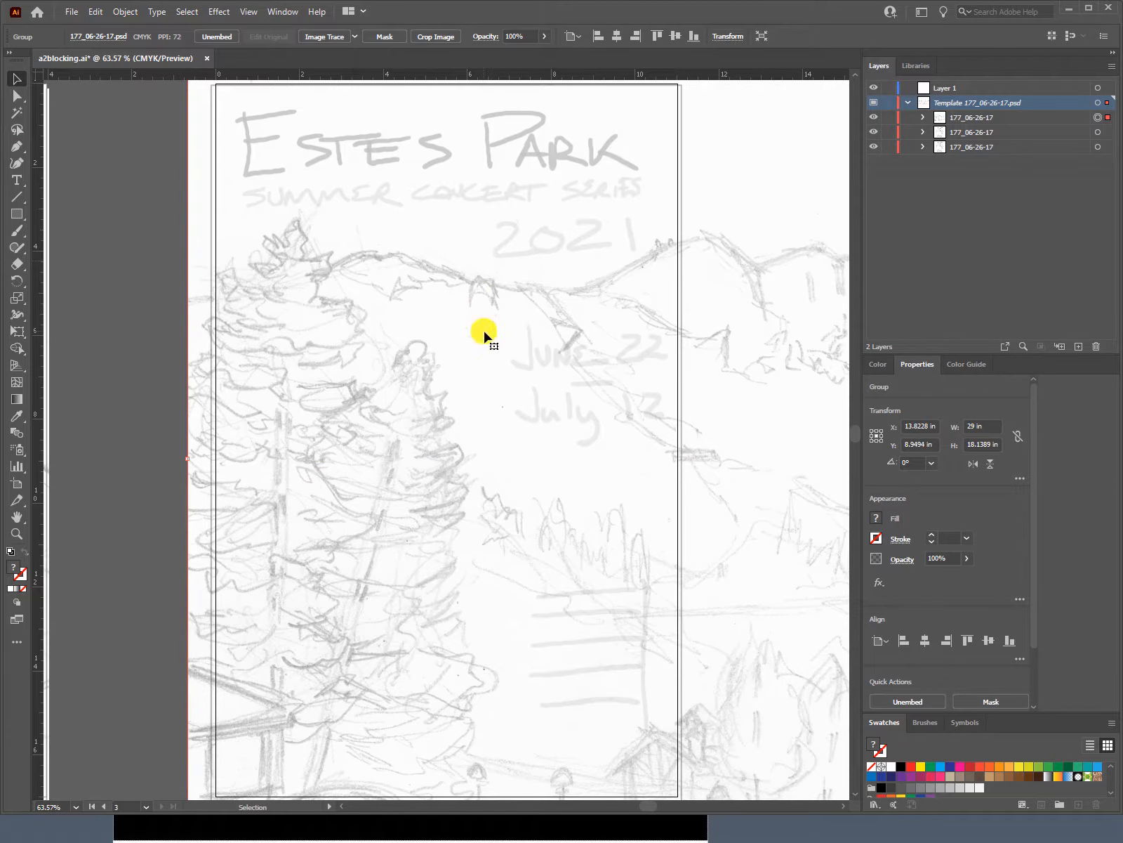
{"action": "key", "text": "ctrl+minus"}
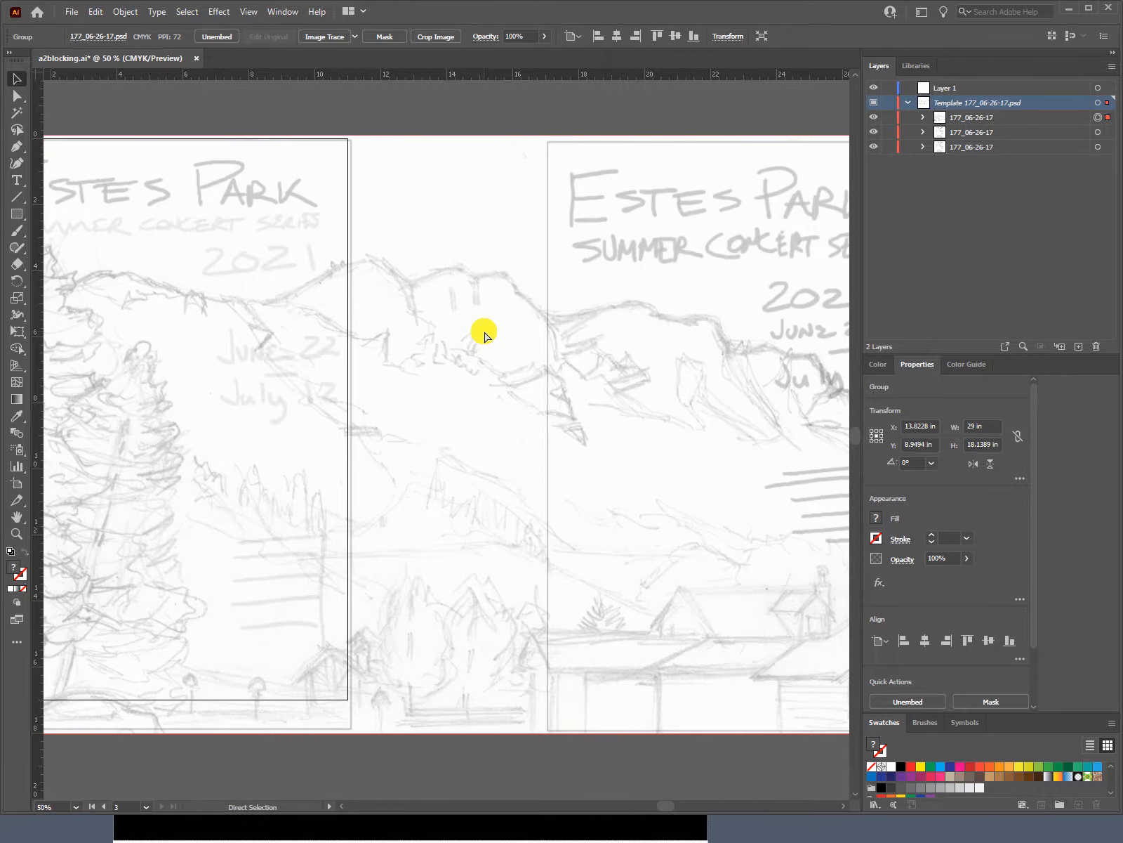
{"action": "key", "text": "ctrl+minus"}
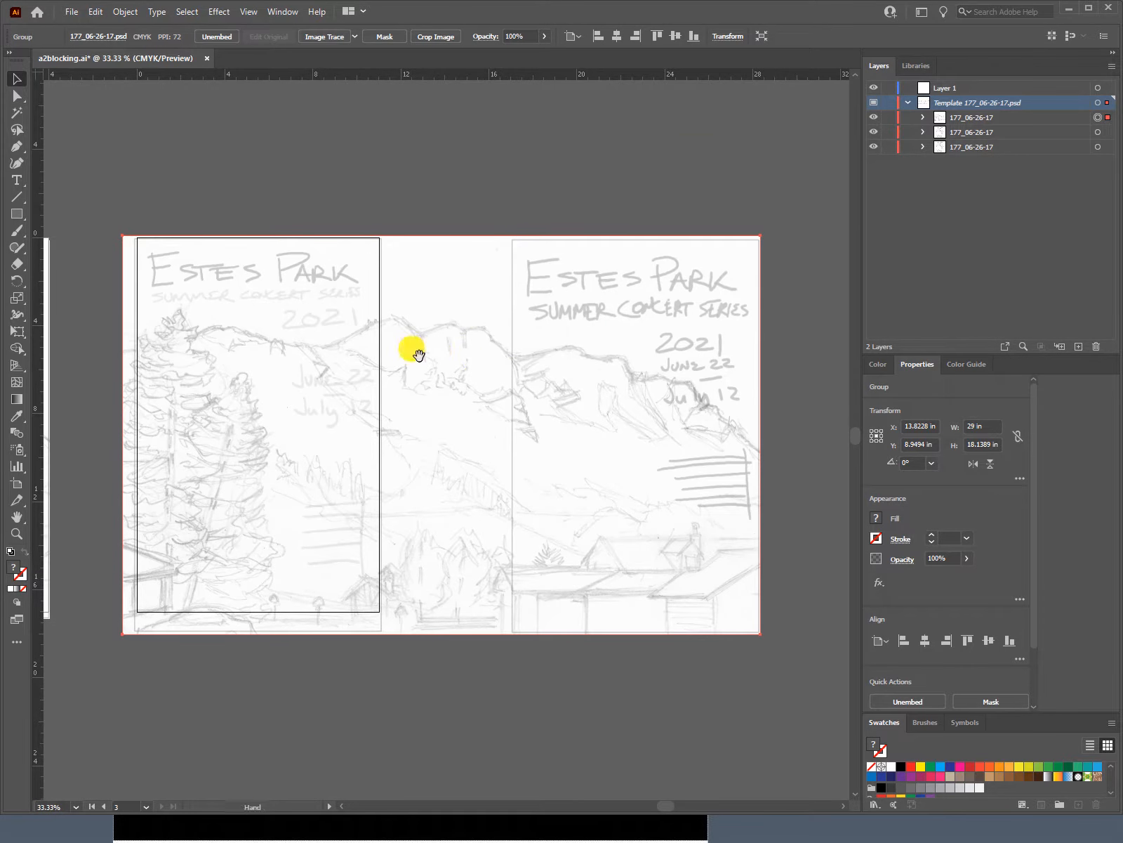
{"action": "left_click_drag", "start_coordinate": [420, 355], "coordinate": [472, 350]}
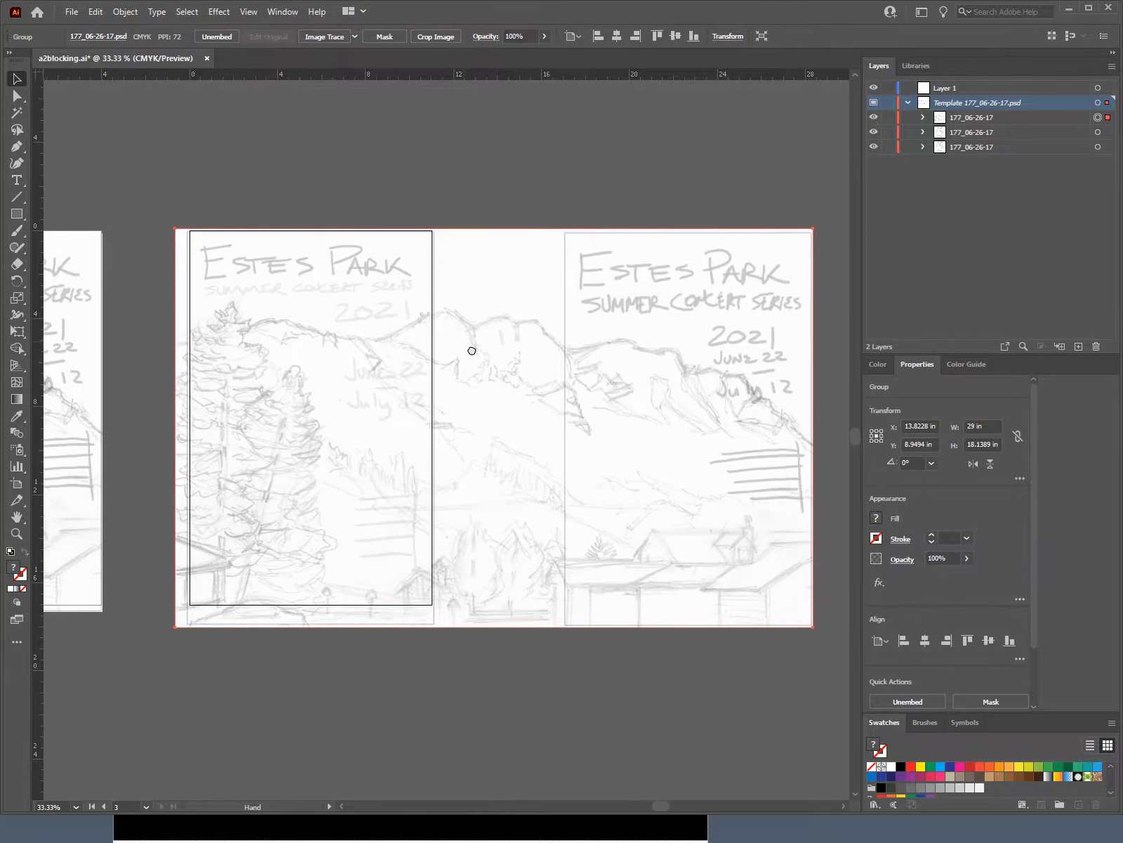
{"action": "mouse_move", "coordinate": [381, 448]}
{"action": "left_mouse_down"}
{"action": "mouse_move", "coordinate": [377, 466]}
{"action": "mouse_move", "coordinate": [379, 447]}
{"action": "mouse_move", "coordinate": [391, 448]}
{"action": "mouse_move", "coordinate": [381, 443]}
{"action": "left_mouse_up"}
{"action": "left_click", "coordinate": [490, 419]}
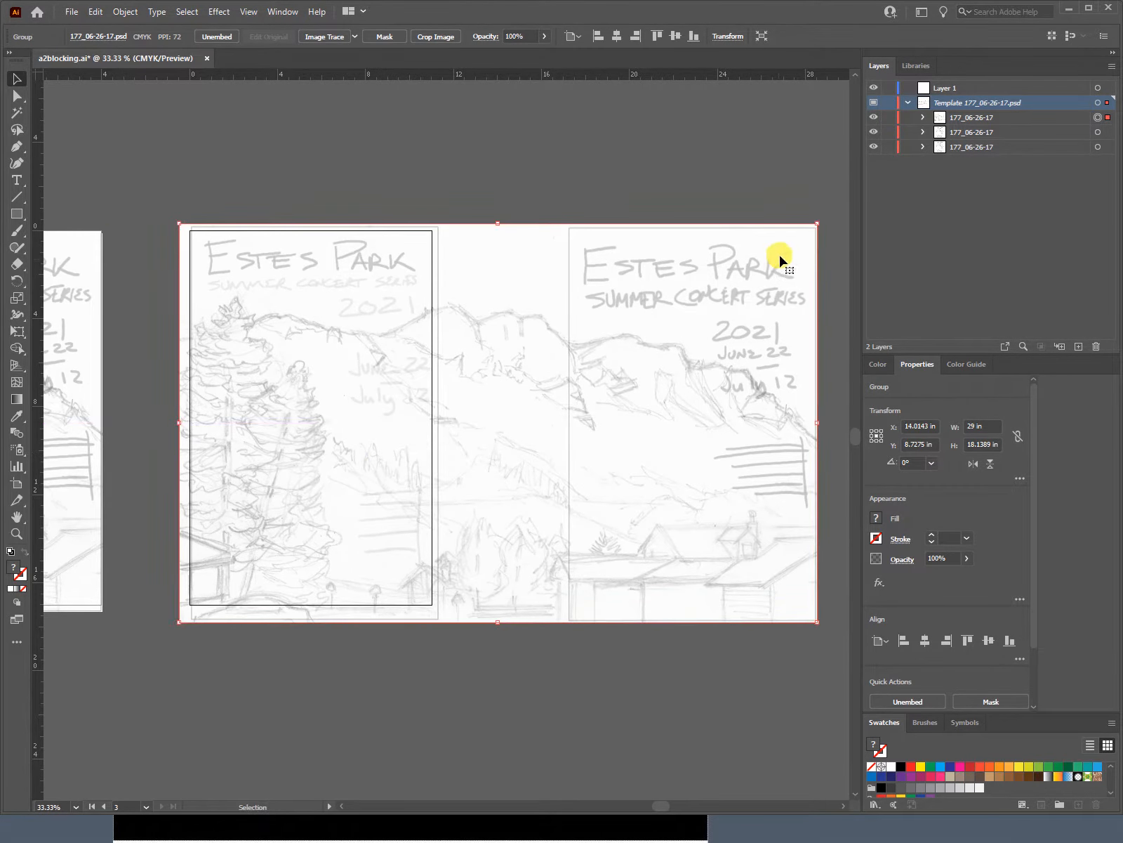
{"action": "left_click_drag", "start_coordinate": [823, 226], "coordinate": [784, 239]}
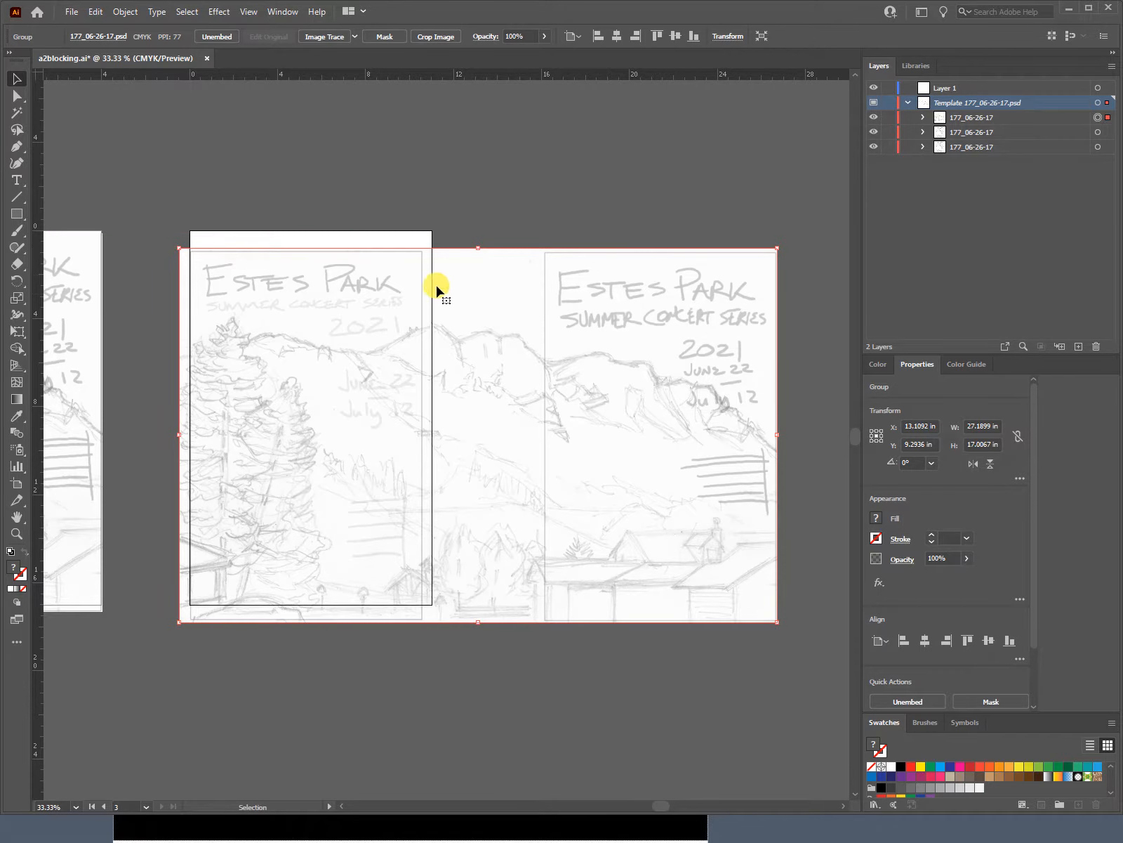
{"action": "mouse_move", "coordinate": [377, 293]}
{"action": "left_mouse_down"}
{"action": "mouse_move", "coordinate": [394, 284]}
{"action": "mouse_move", "coordinate": [384, 279]}
{"action": "left_mouse_up"}
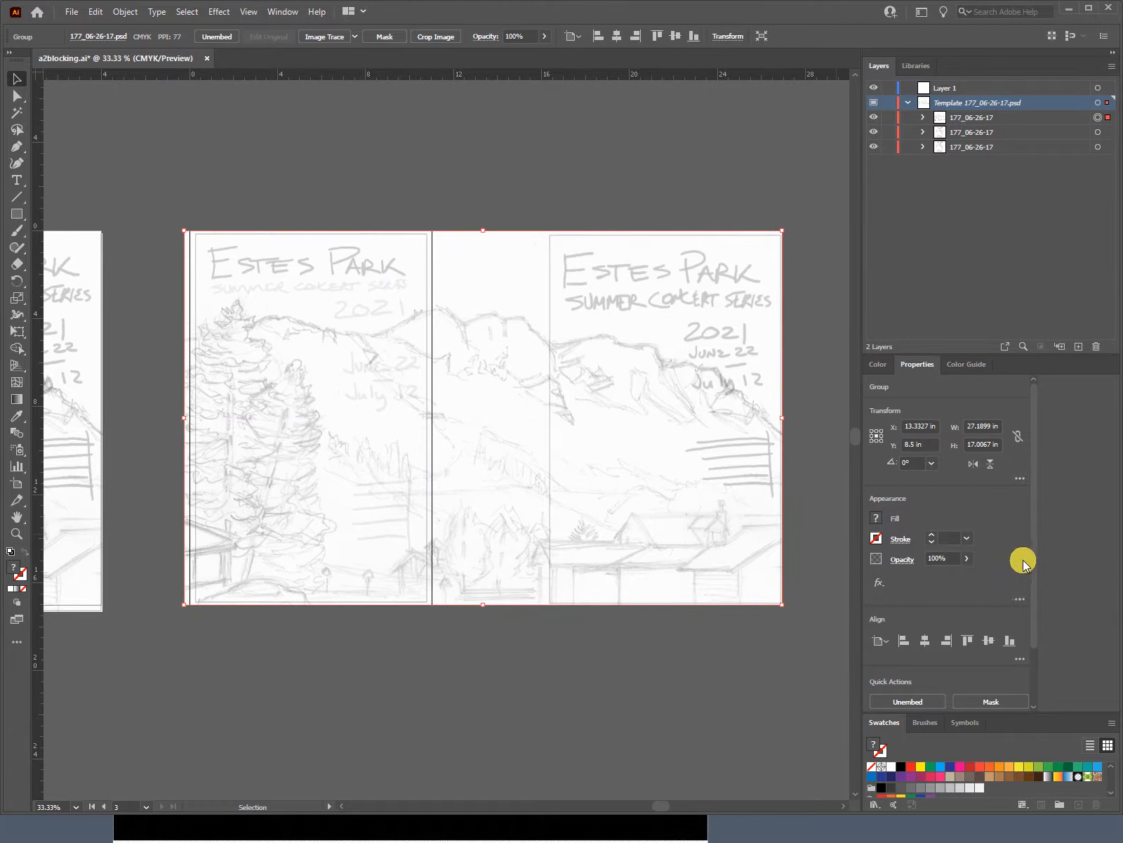
Crop the sketch image around the left-hand poster frame to about 11.61 by 16.99 in
{"action": "left_click_drag", "start_coordinate": [1033, 556], "coordinate": [1030, 613]}
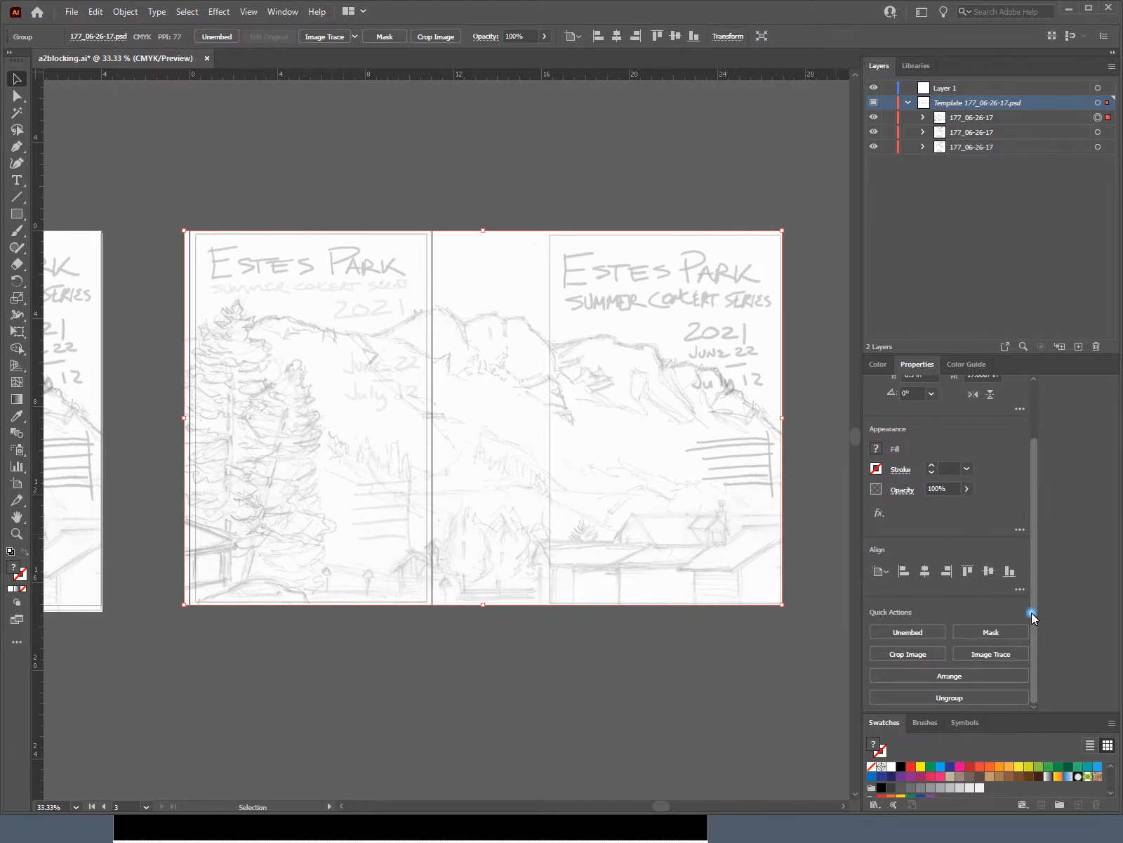
{"action": "left_click", "coordinate": [920, 653]}
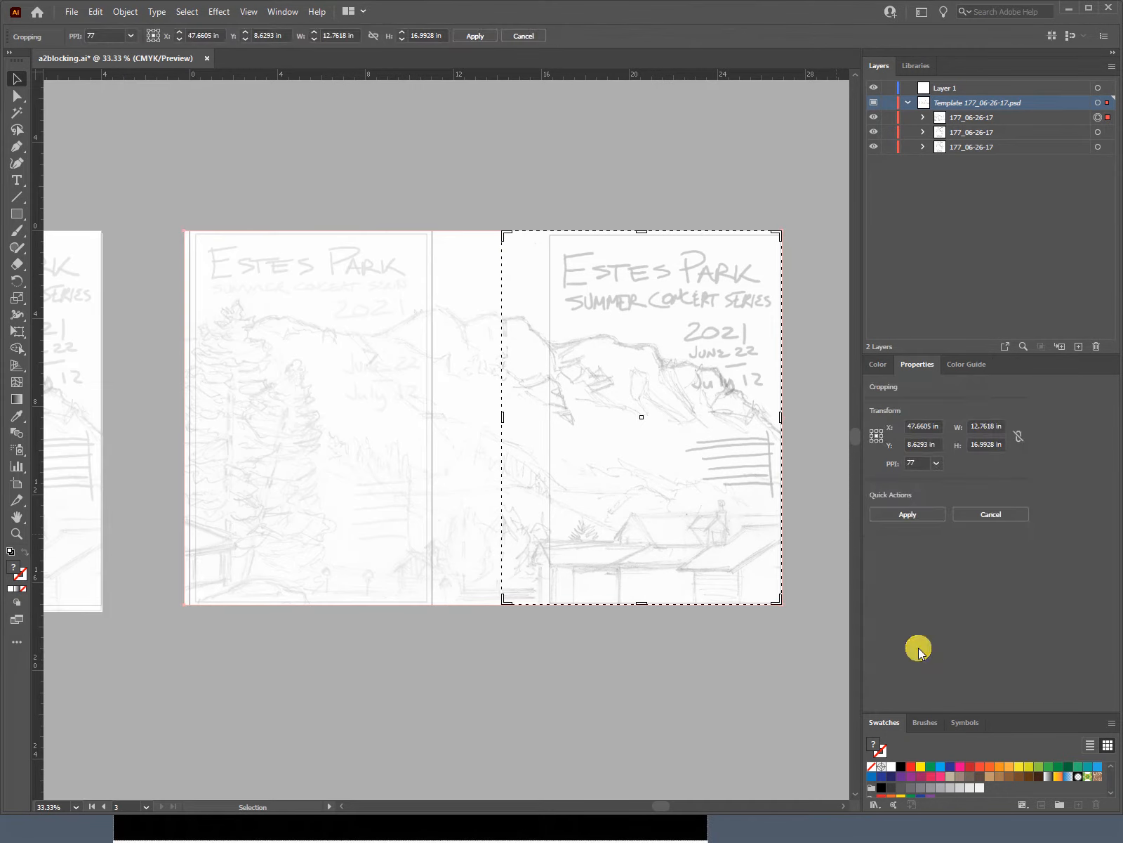
{"action": "left_click_drag", "start_coordinate": [612, 407], "coordinate": [298, 410]}
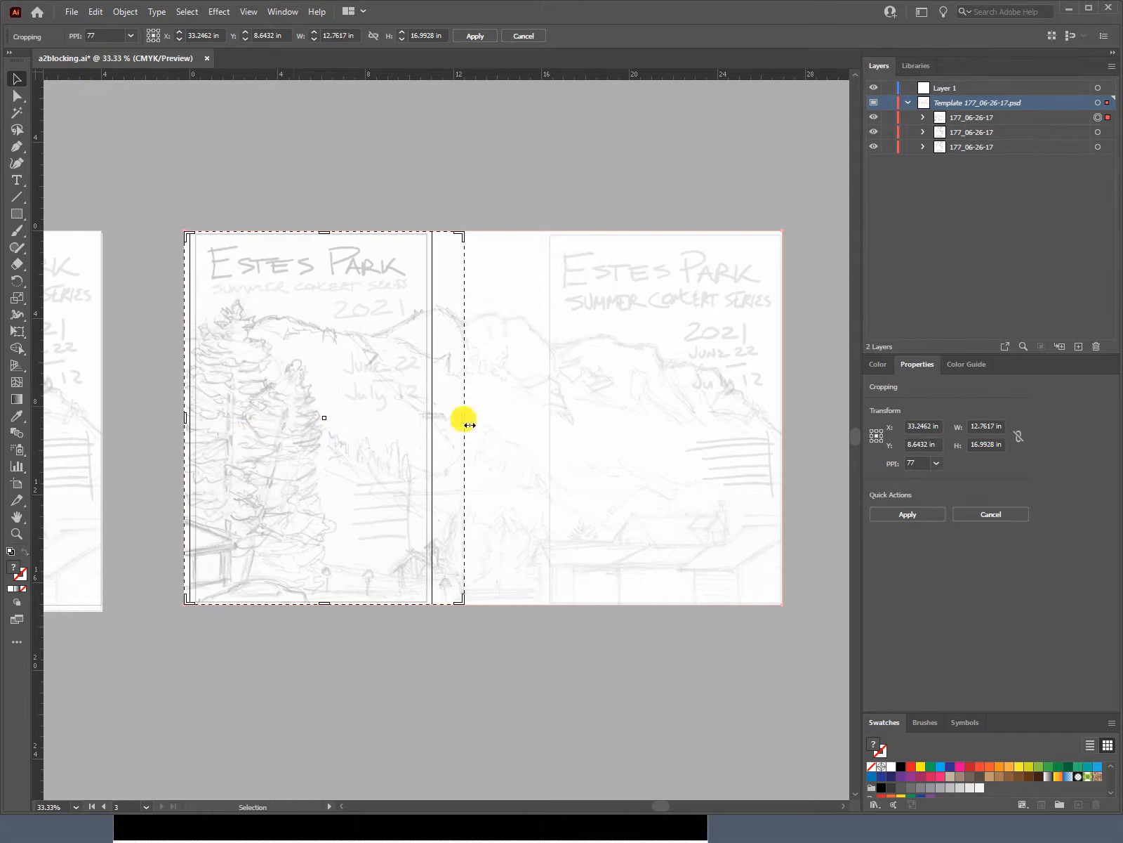
{"action": "left_click_drag", "start_coordinate": [469, 425], "coordinate": [444, 427]}
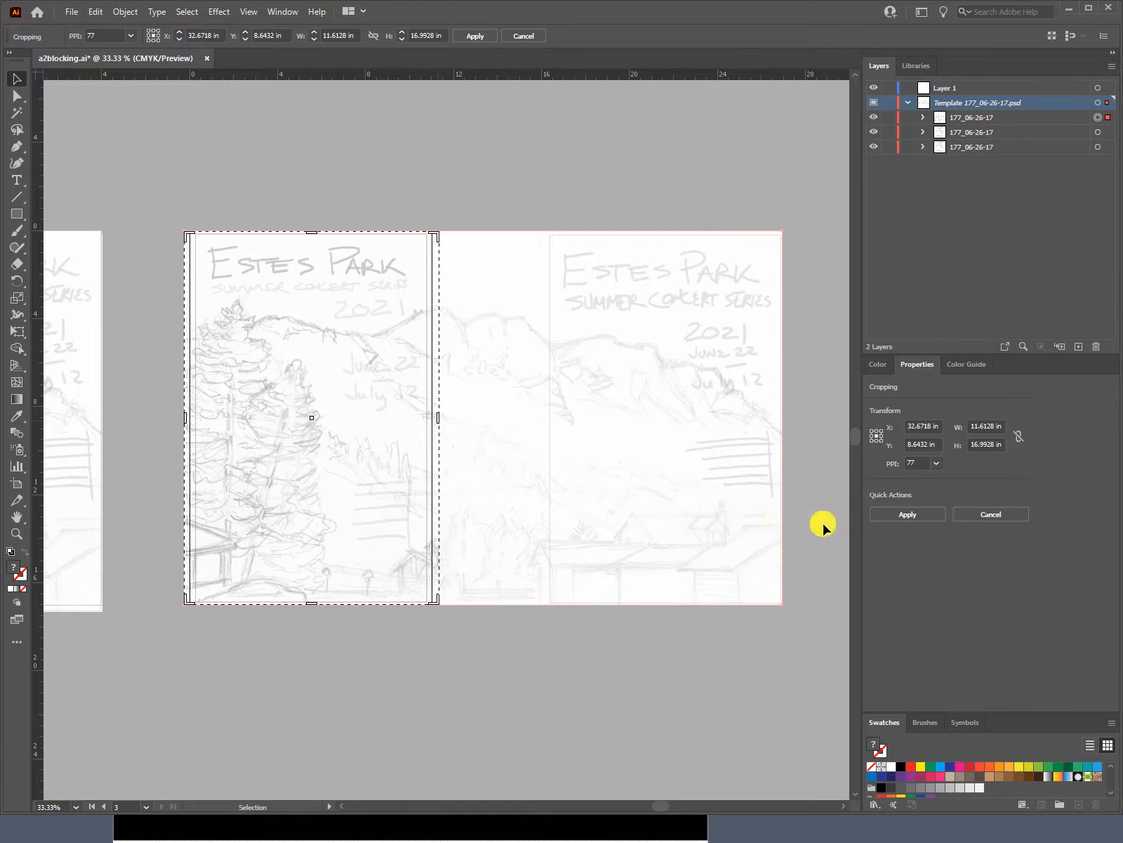
{"action": "left_click", "coordinate": [918, 516]}
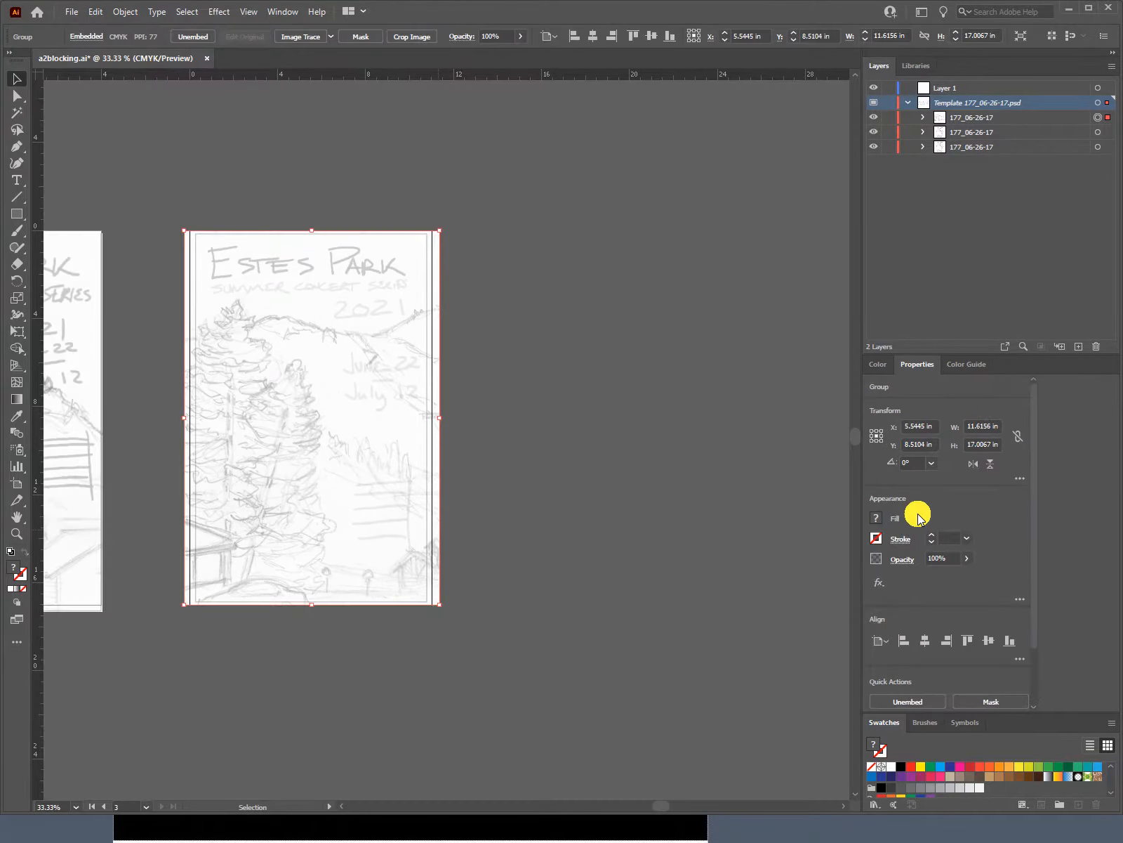
Lock and collapse the template layer, and make Layer 1 the active layer
{"action": "left_click", "coordinate": [888, 104]}
{"action": "left_click", "coordinate": [907, 103]}
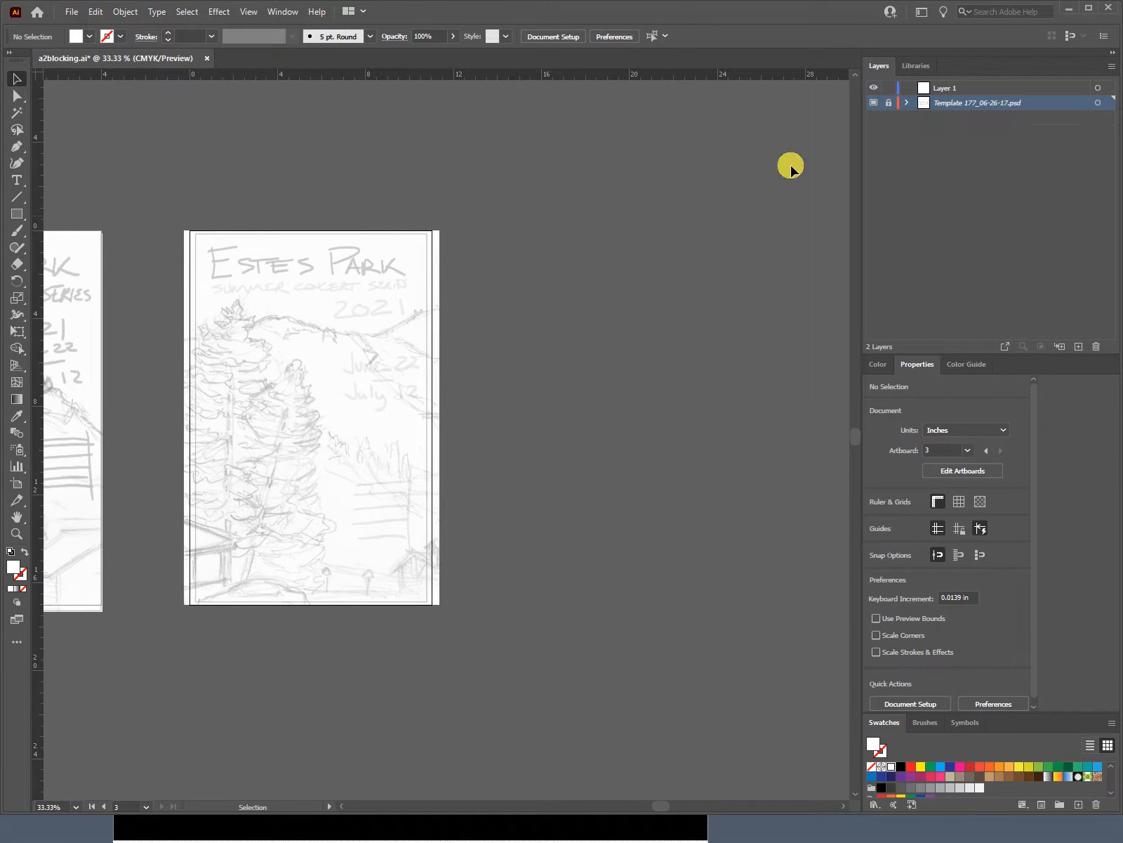
{"action": "left_click_drag", "start_coordinate": [283, 499], "coordinate": [738, 493]}
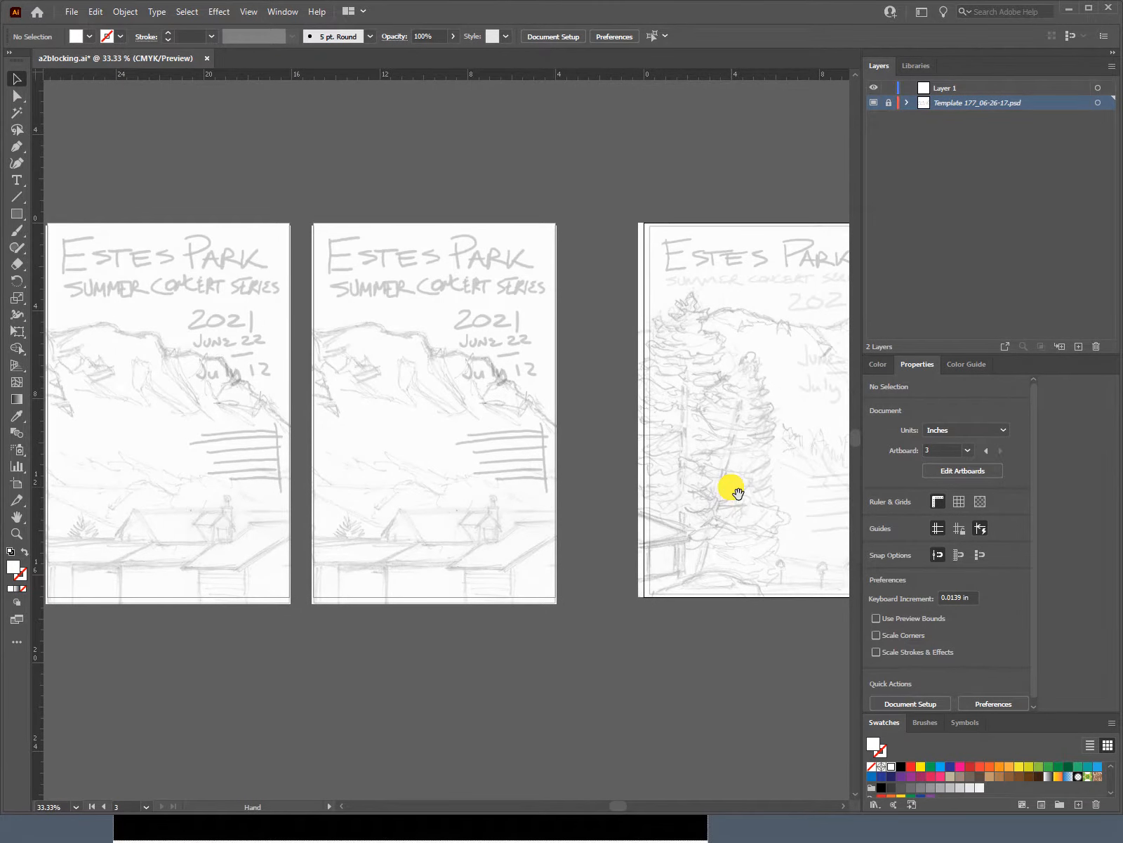
{"action": "left_click", "coordinate": [937, 88]}
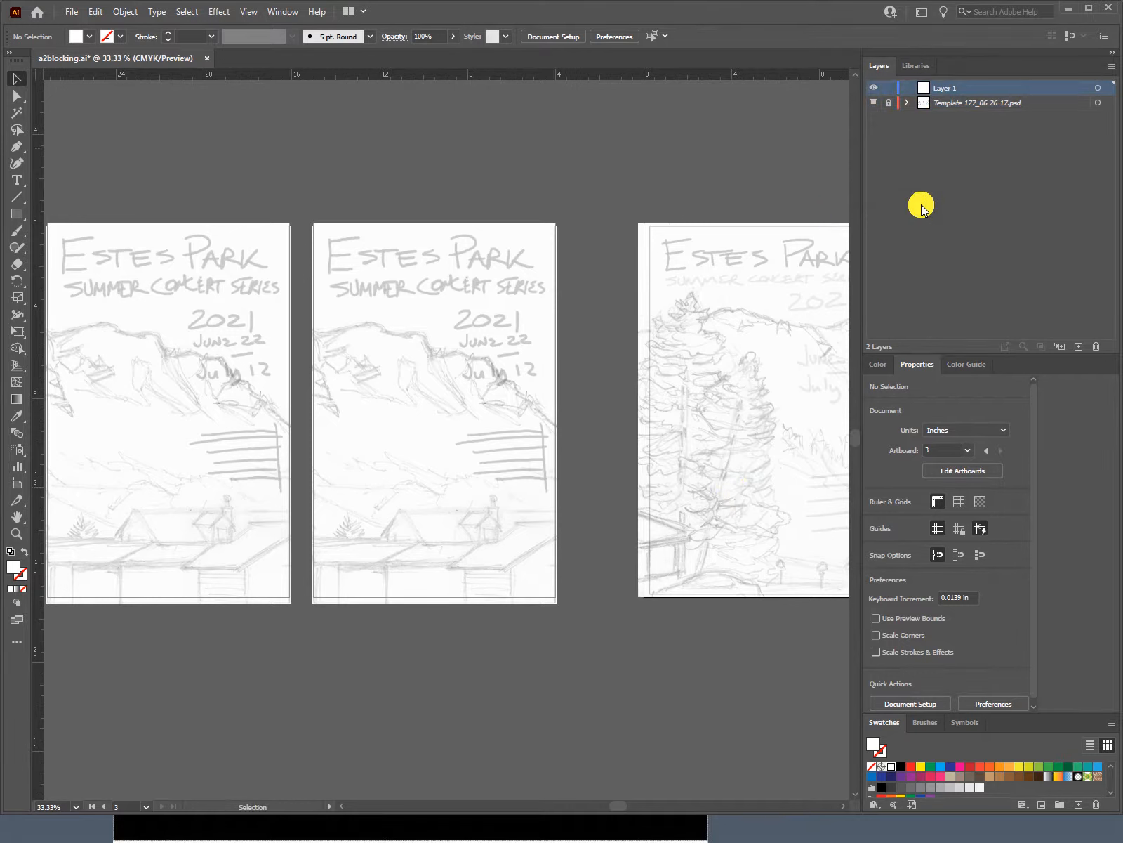